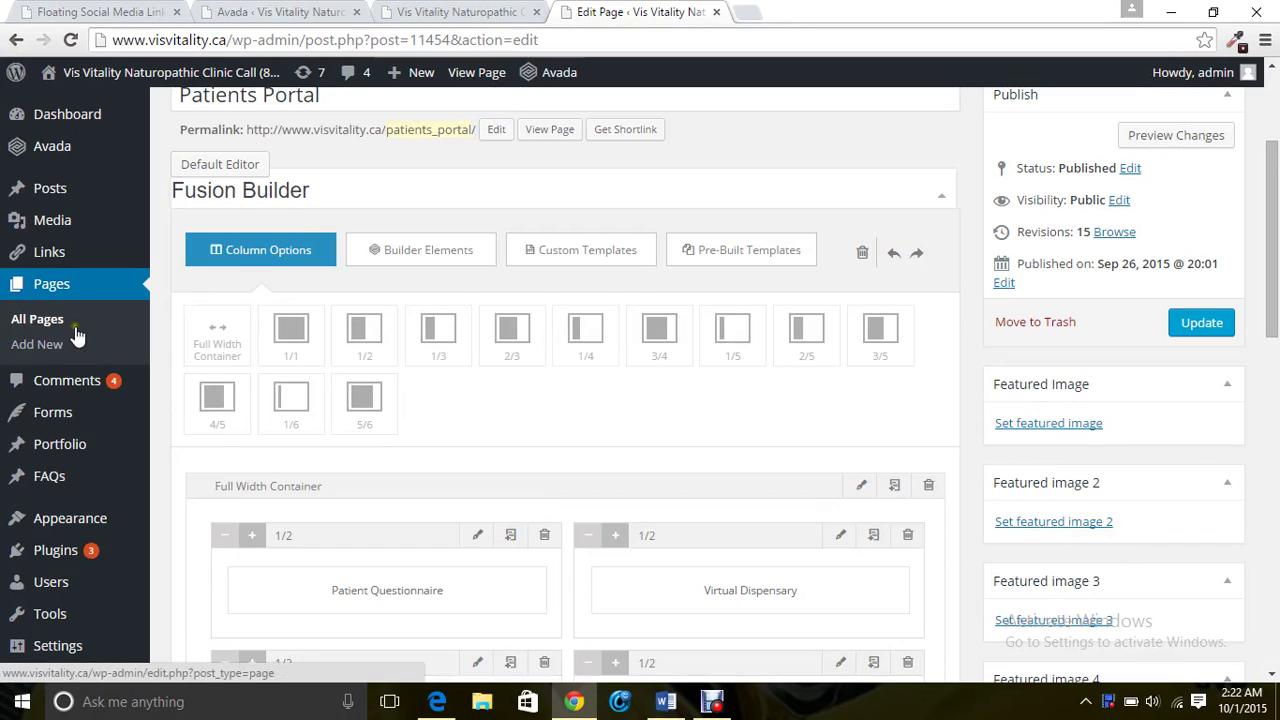
- Create a new blog post titled "teeeeeeest"
mouse_move(76, 197)
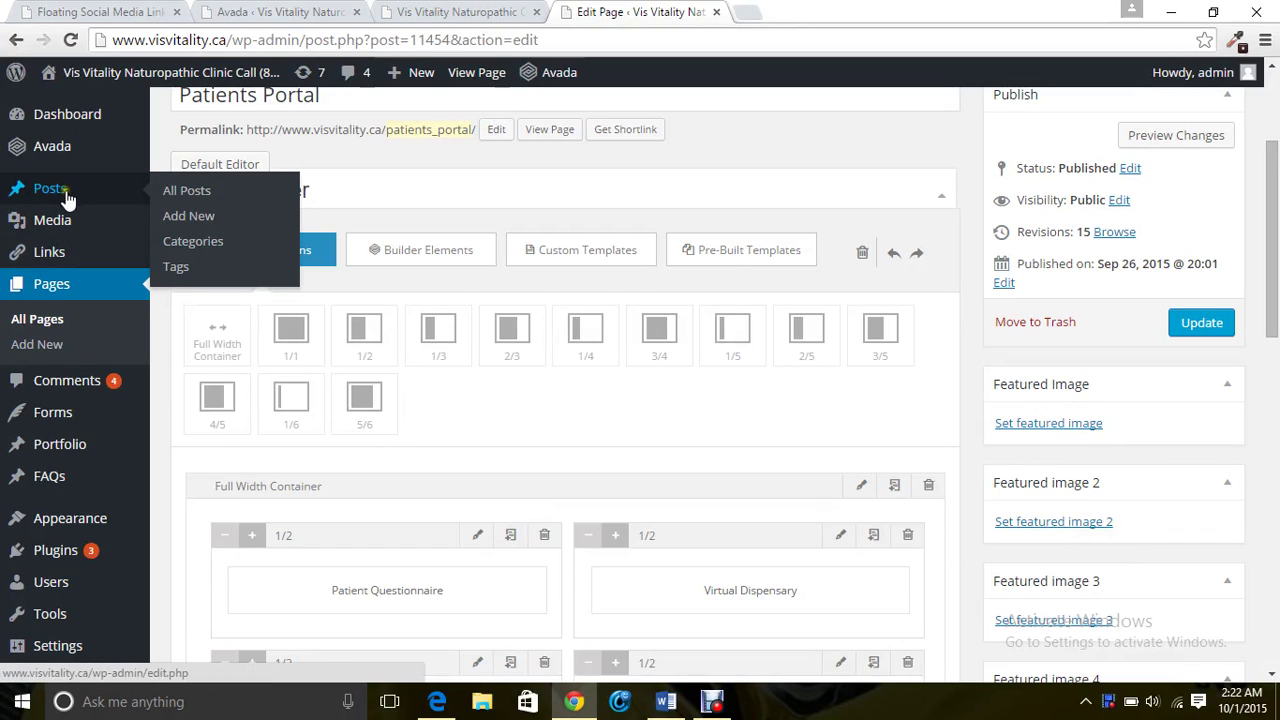
click(92, 199)
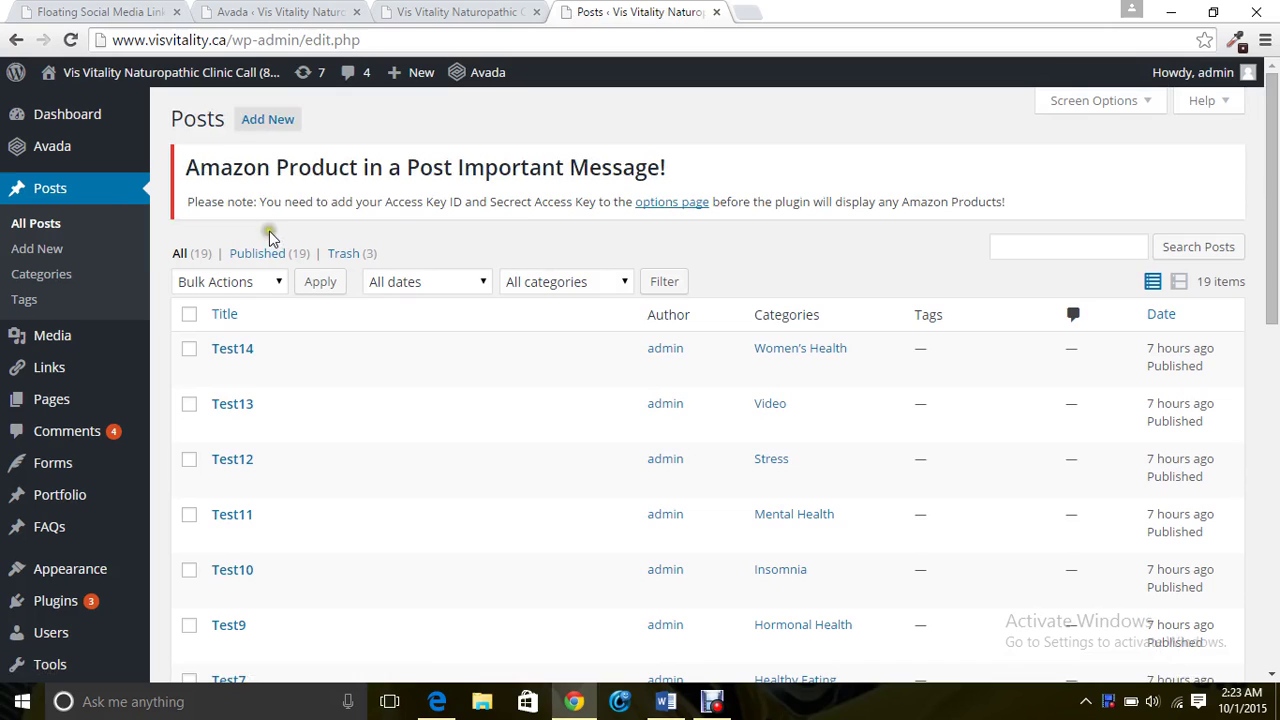
click(266, 120)
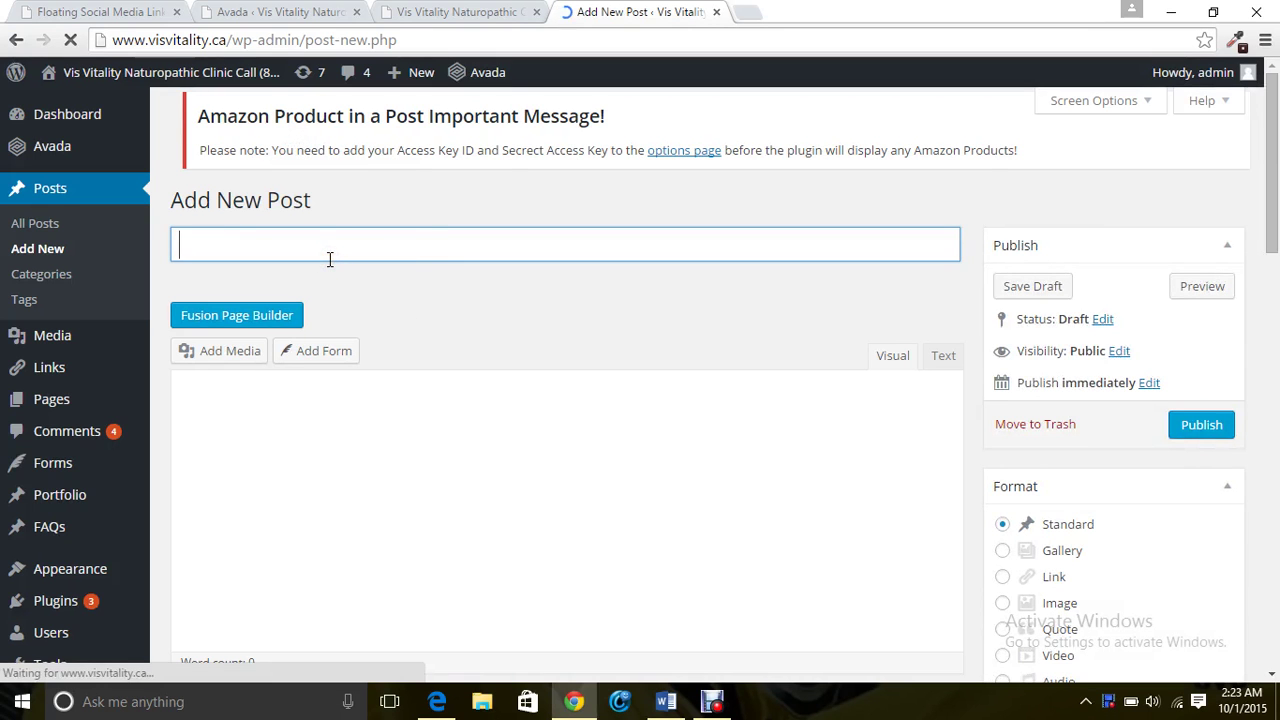
text(eeeeeee)
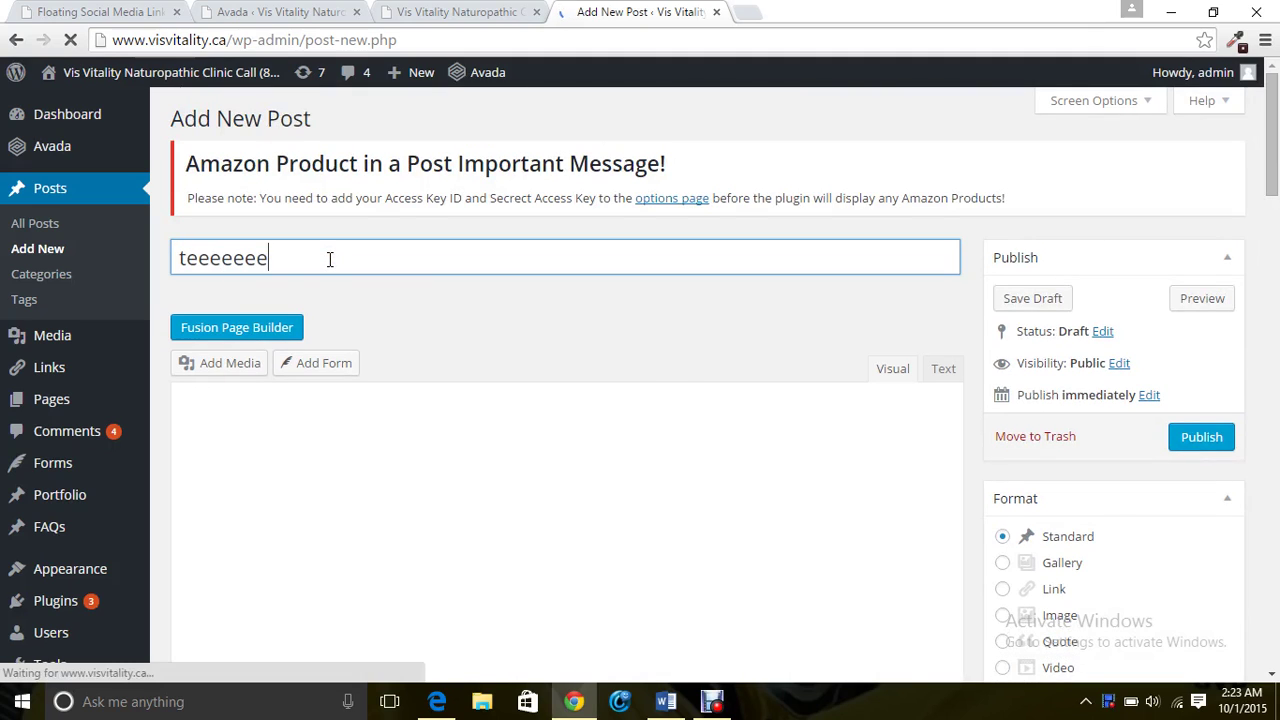
text(st)
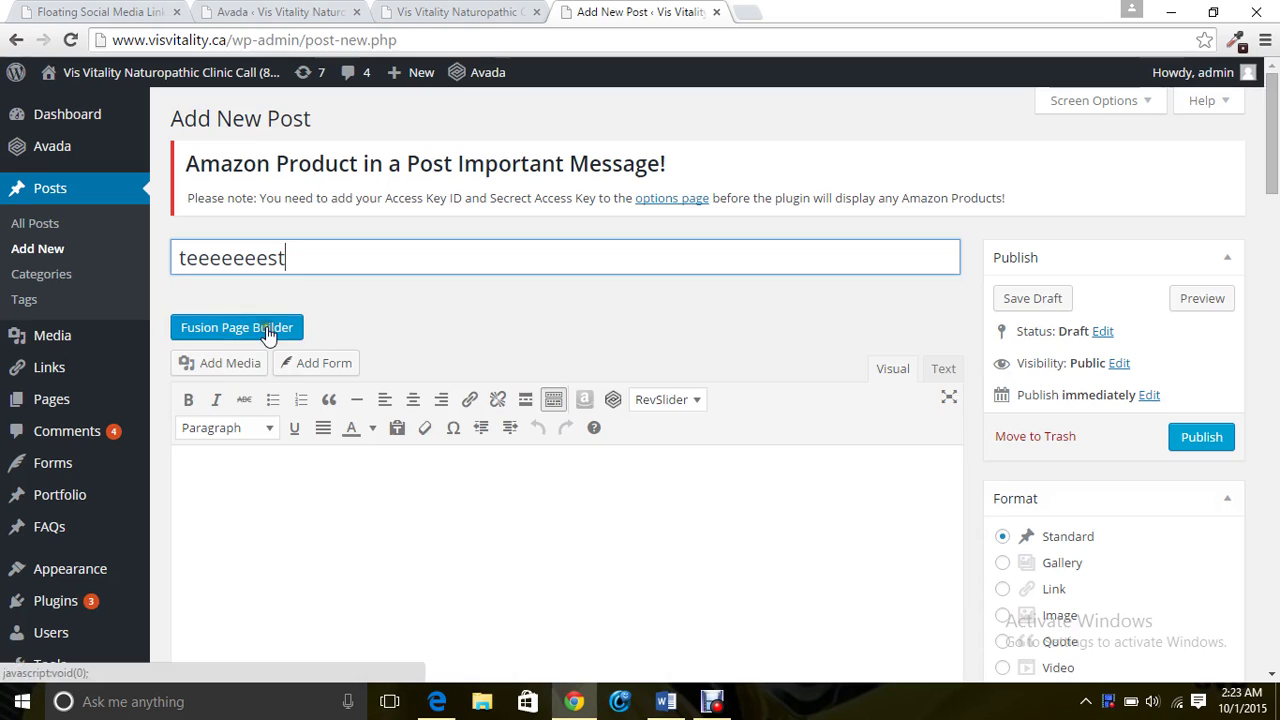
- Switch the new post to the Fusion page builder and add a full width container to its layout
click(265, 329)
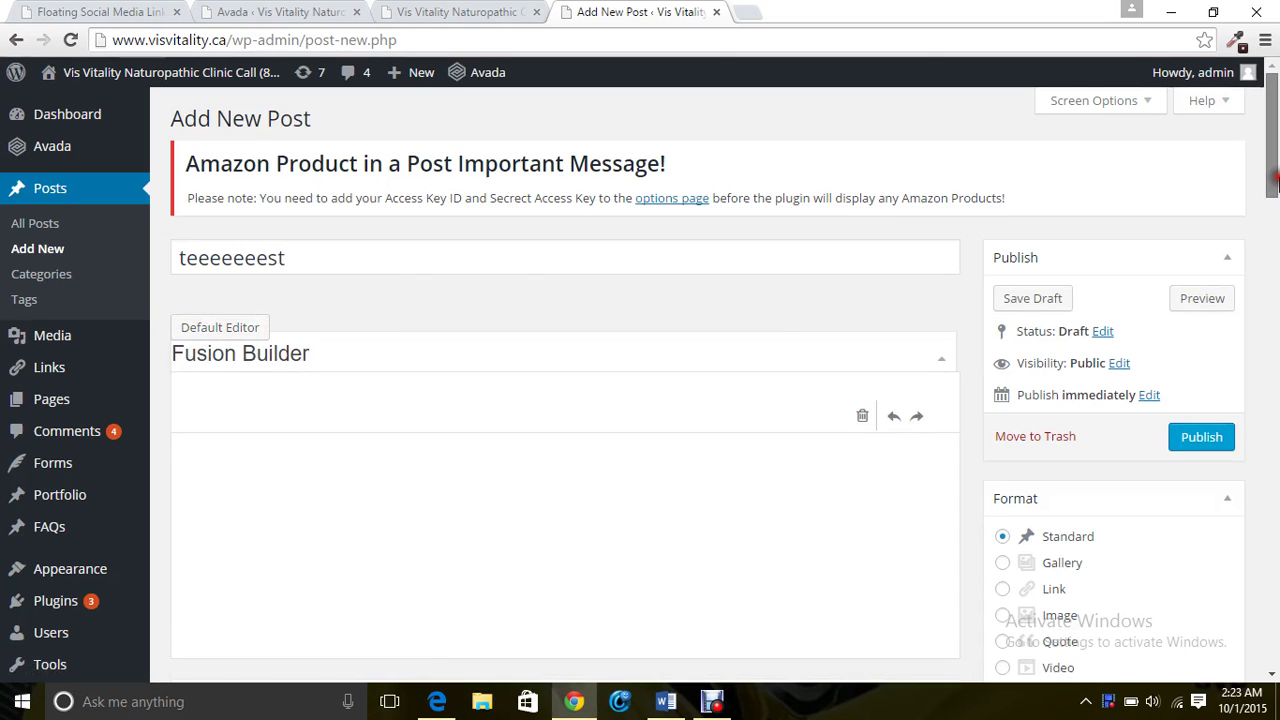
drag(1274, 182, 1274, 212)
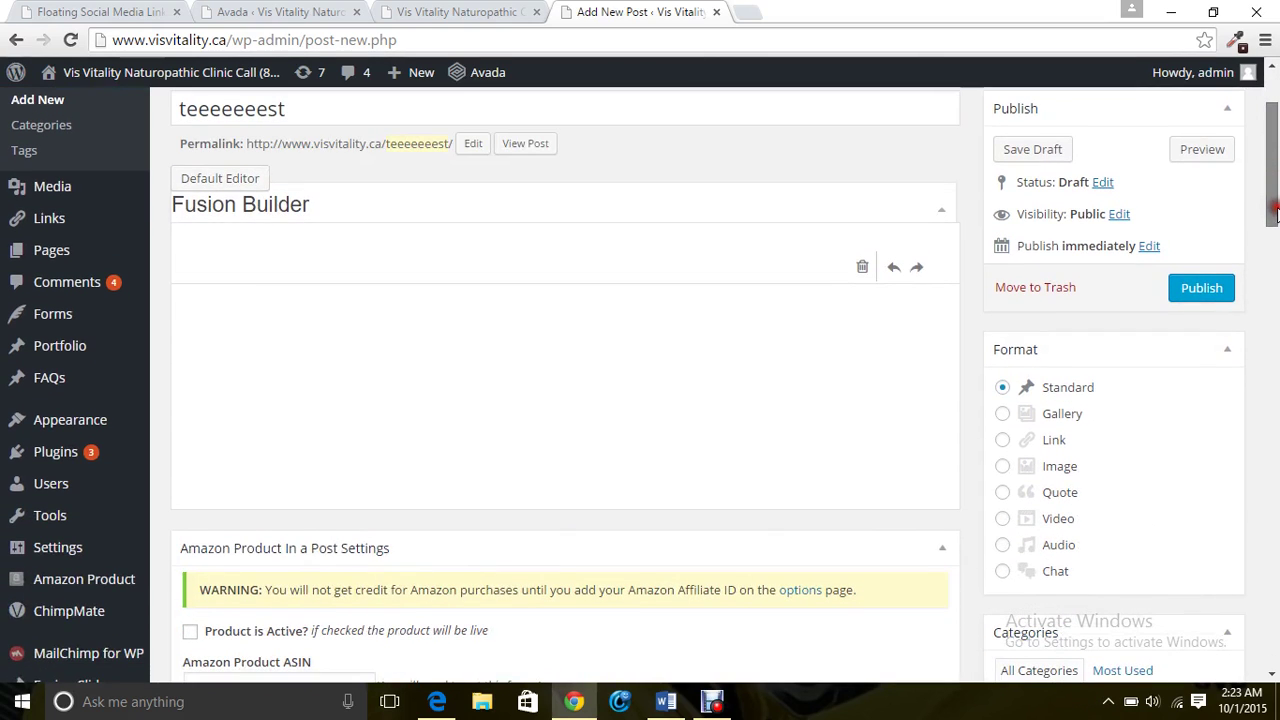
mouse_move(1274, 212)
mouse_down()
mouse_move(1274, 182)
mouse_move(1274, 212)
mouse_move(1274, 200)
mouse_up()
drag(192, 362, 363, 525)
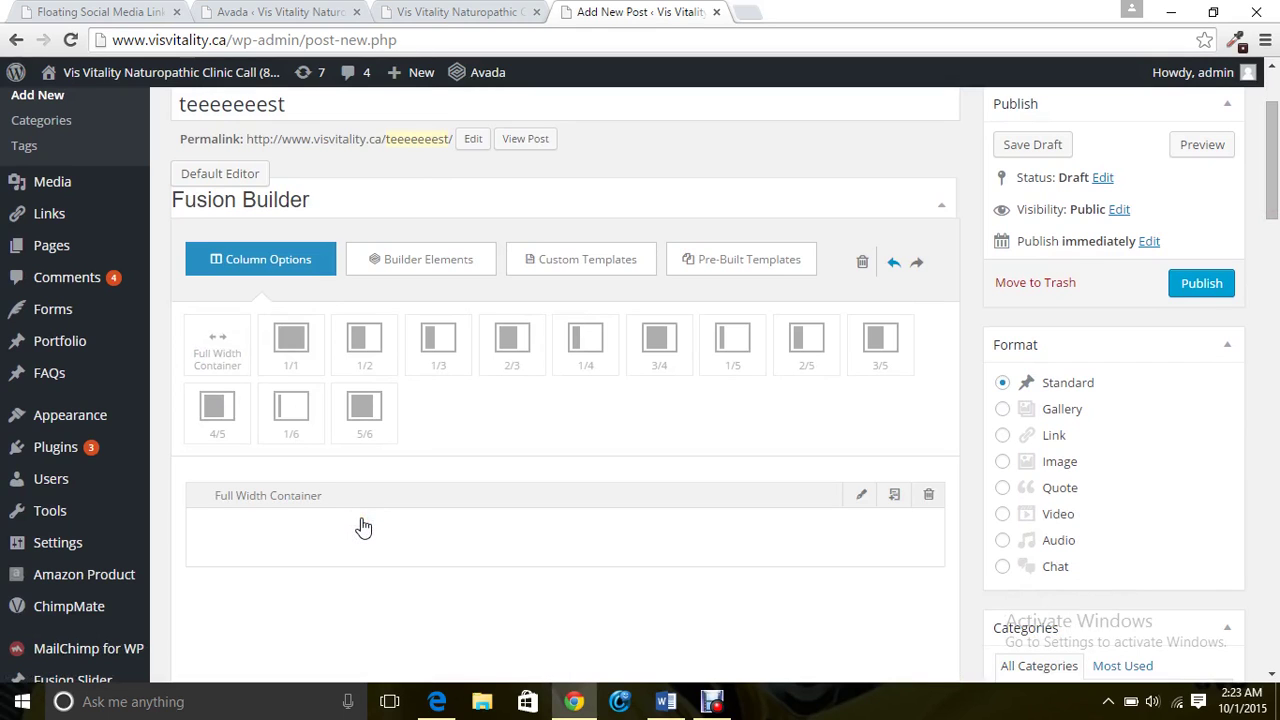
- Place a YouTube builder element inside the full width container, then open and save its video settings
click(437, 263)
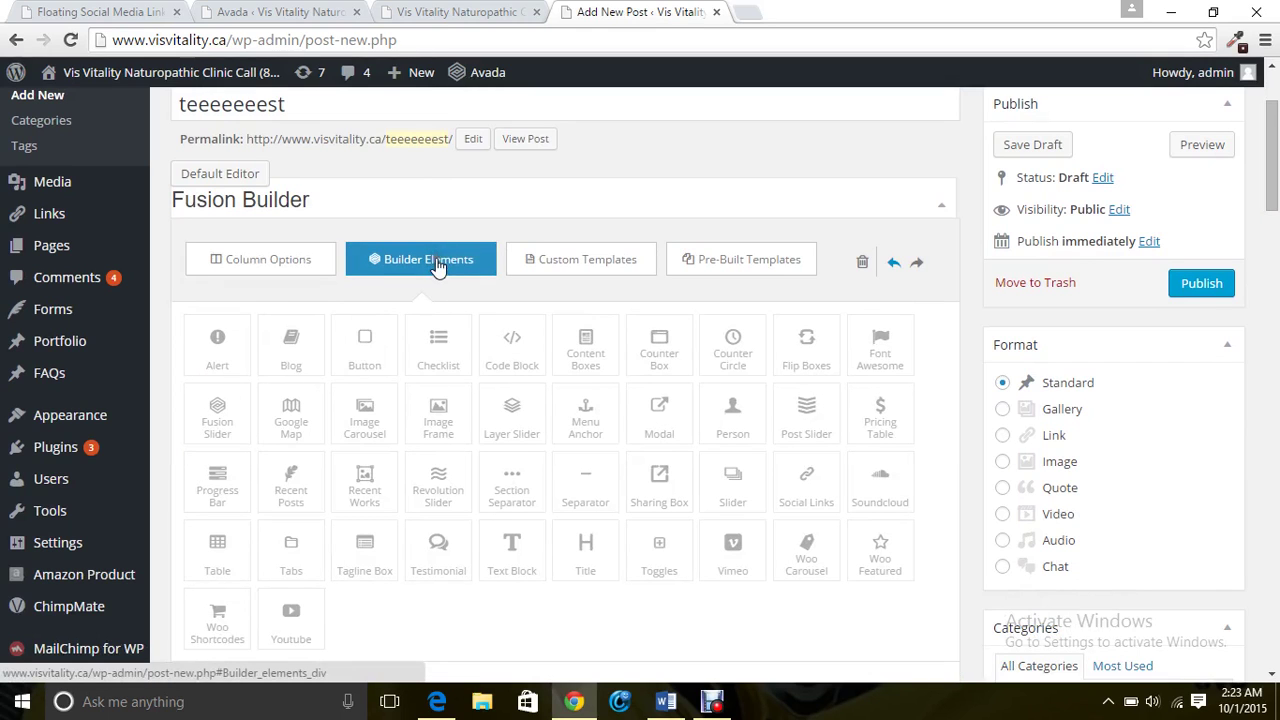
drag(1274, 158, 1274, 220)
click(291, 270)
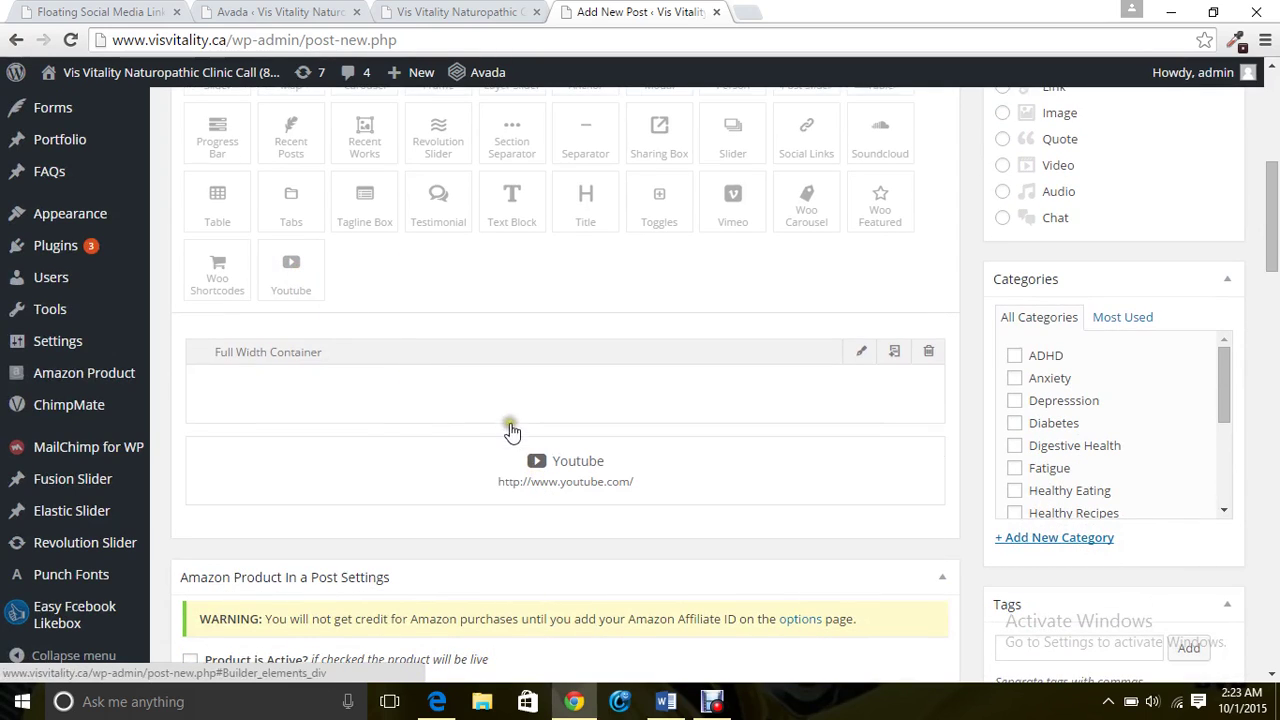
drag(568, 481, 452, 395)
click(875, 393)
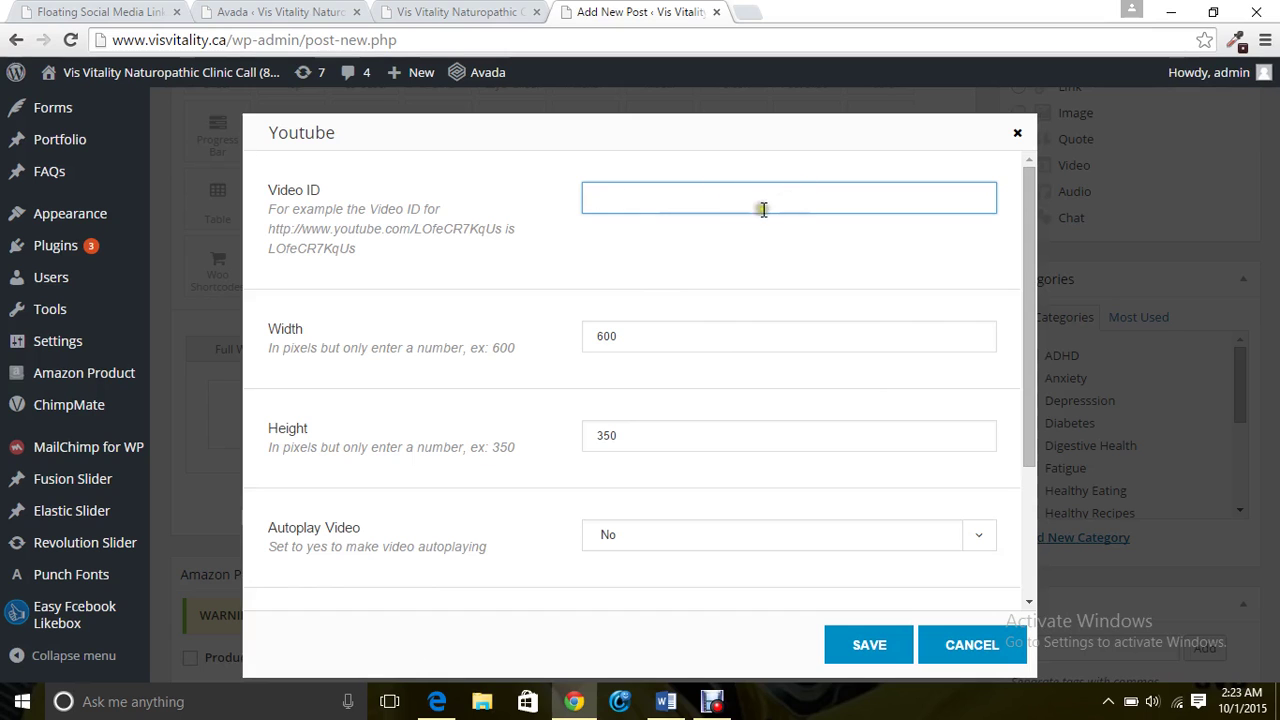
click(868, 646)
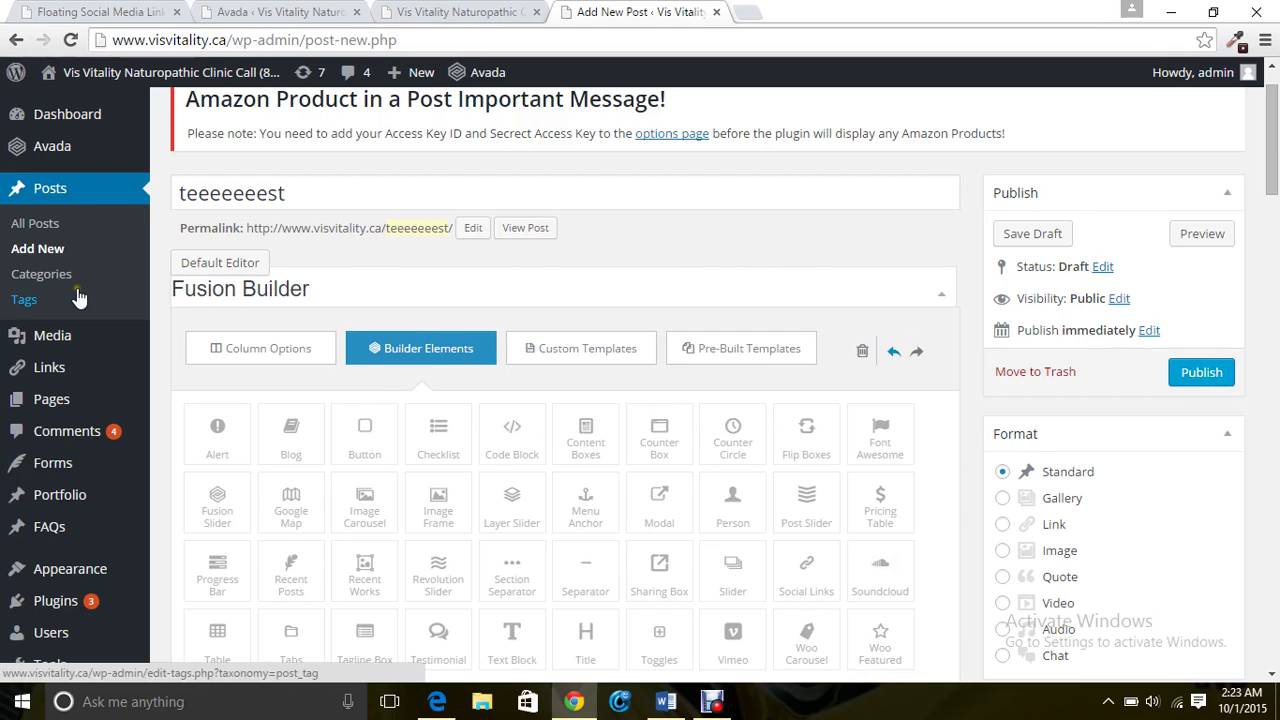
- Leave the draft for the list of all posts and open the Test14 post for editing
click(33, 226)
click(588, 205)
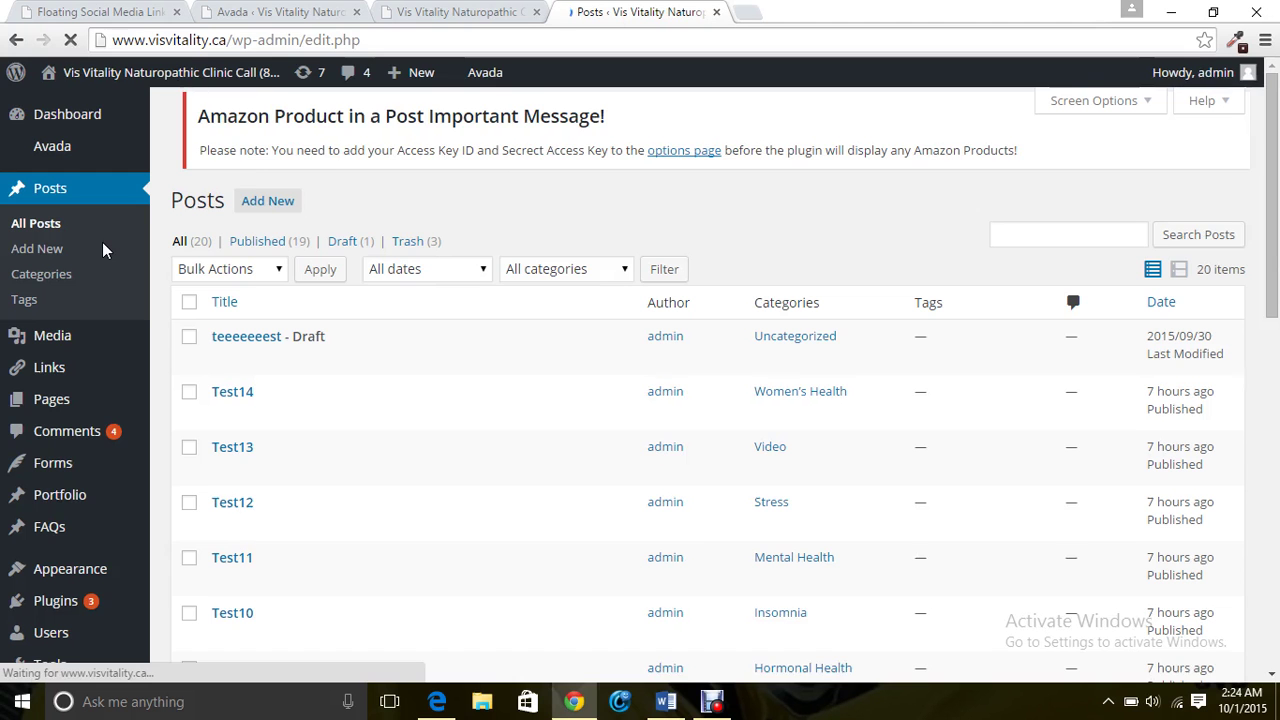
click(215, 428)
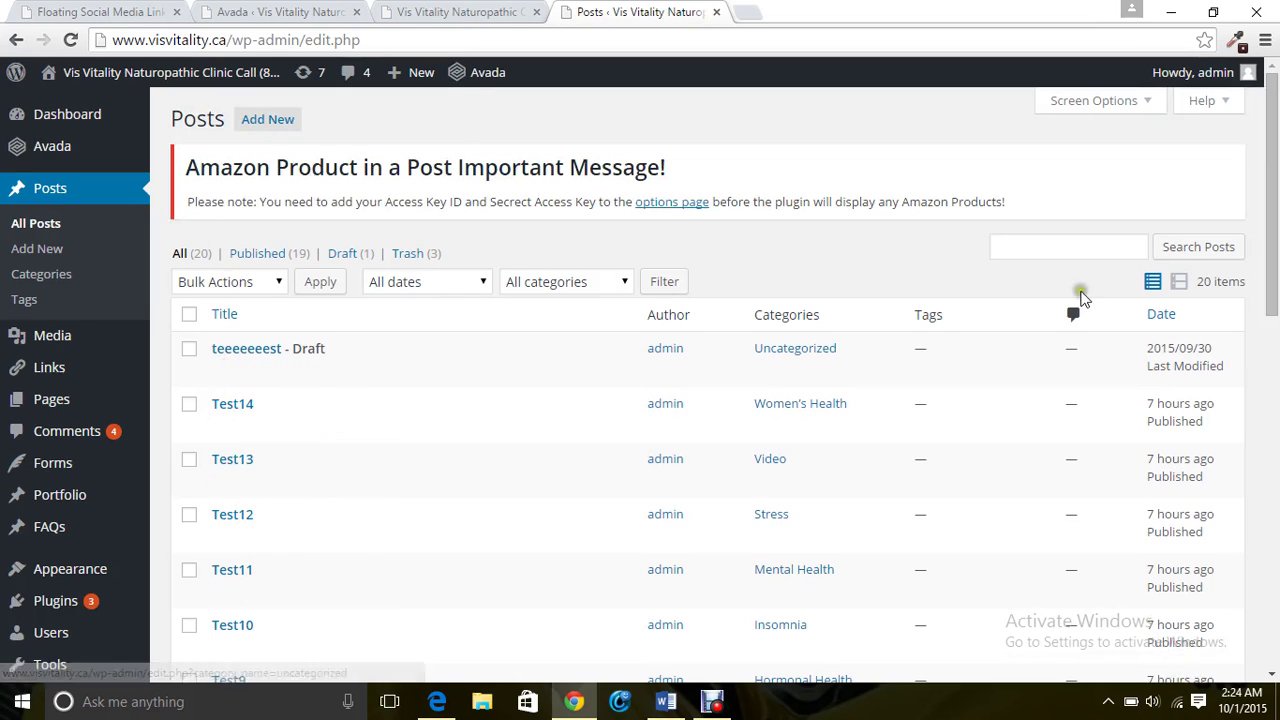
scroll(585, 219, down, 2)
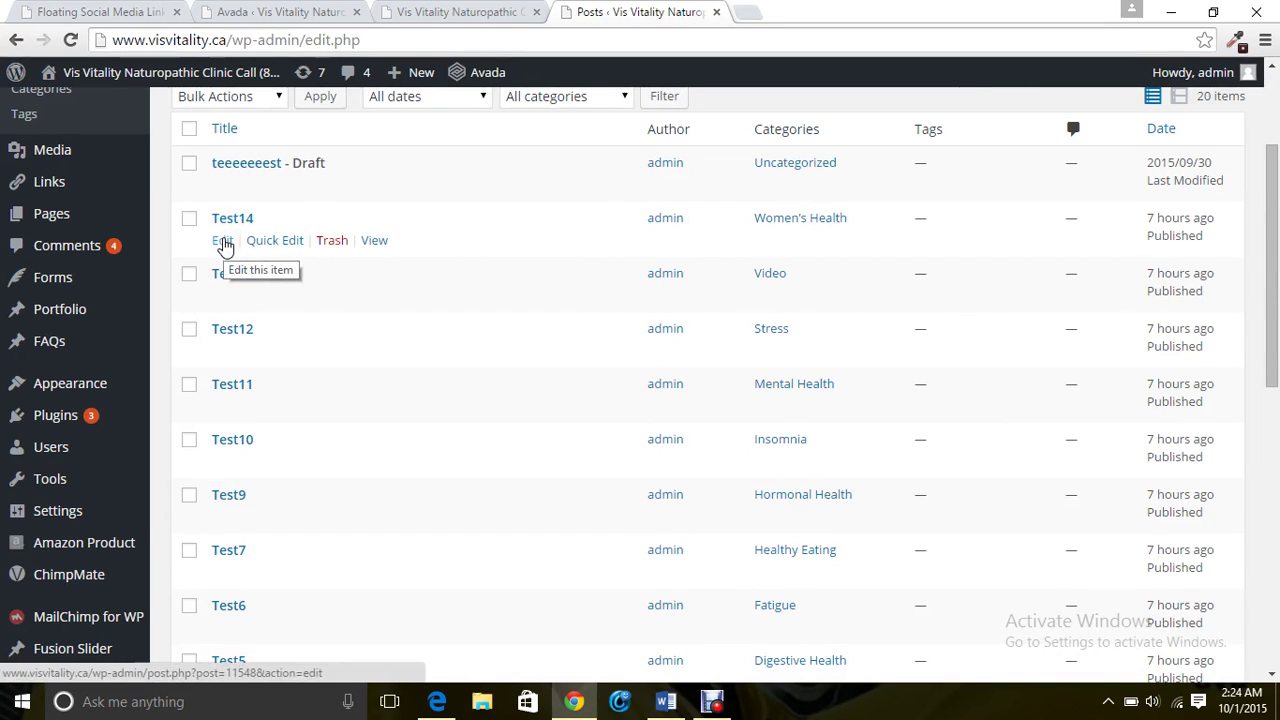
click(223, 244)
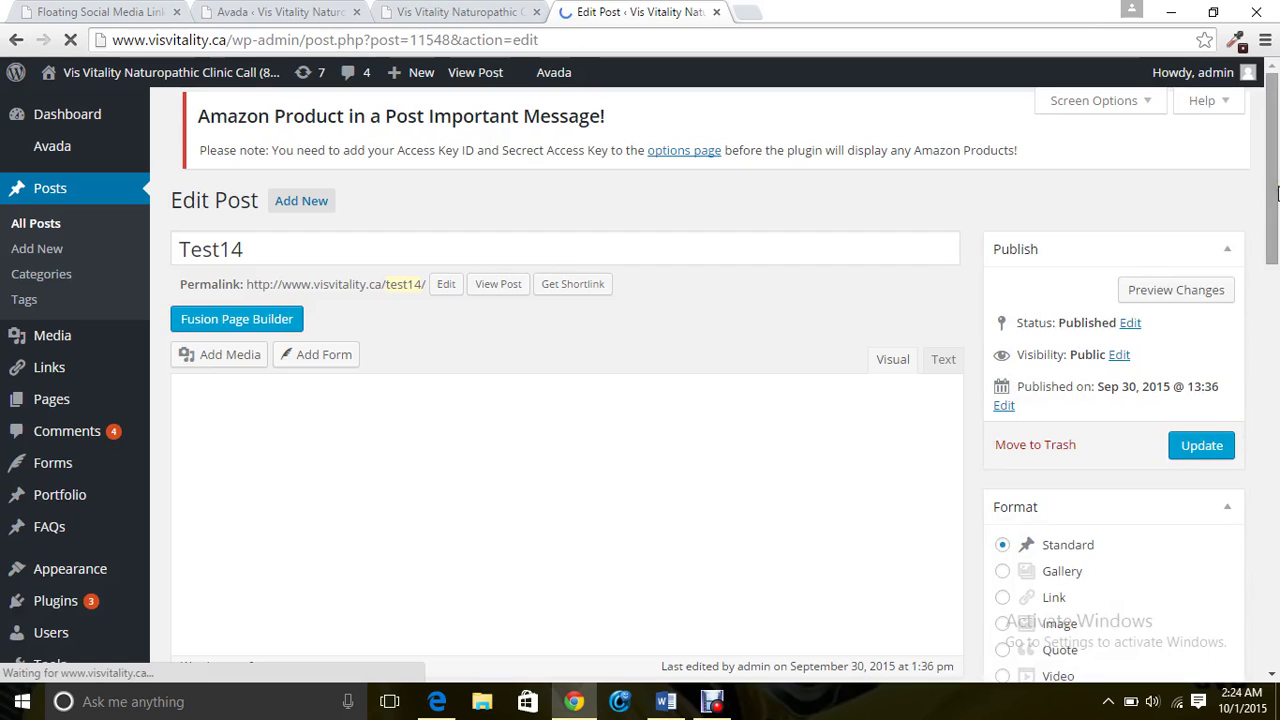
- Examine the Test14 post's builder content, YouTube element, post format, categories and featured image
scroll(1276, 192, down, 4)
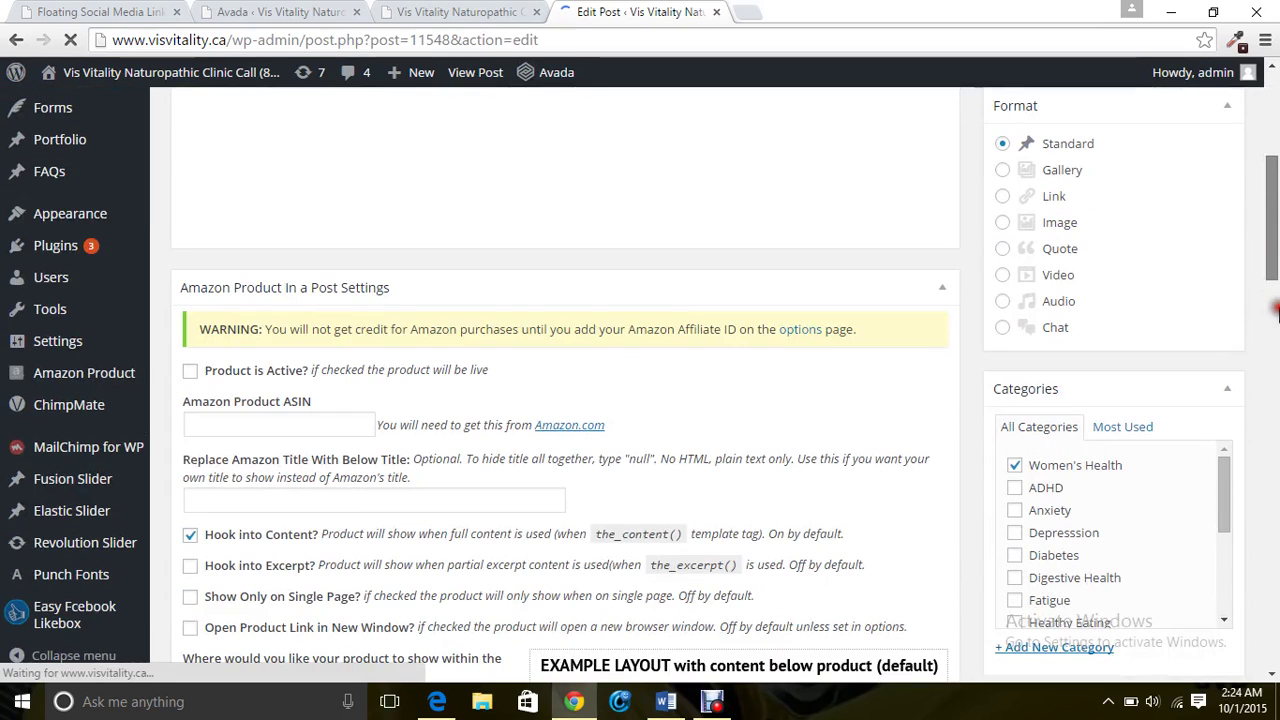
scroll(1276, 312, up, 2)
scroll(819, 304, up, 4)
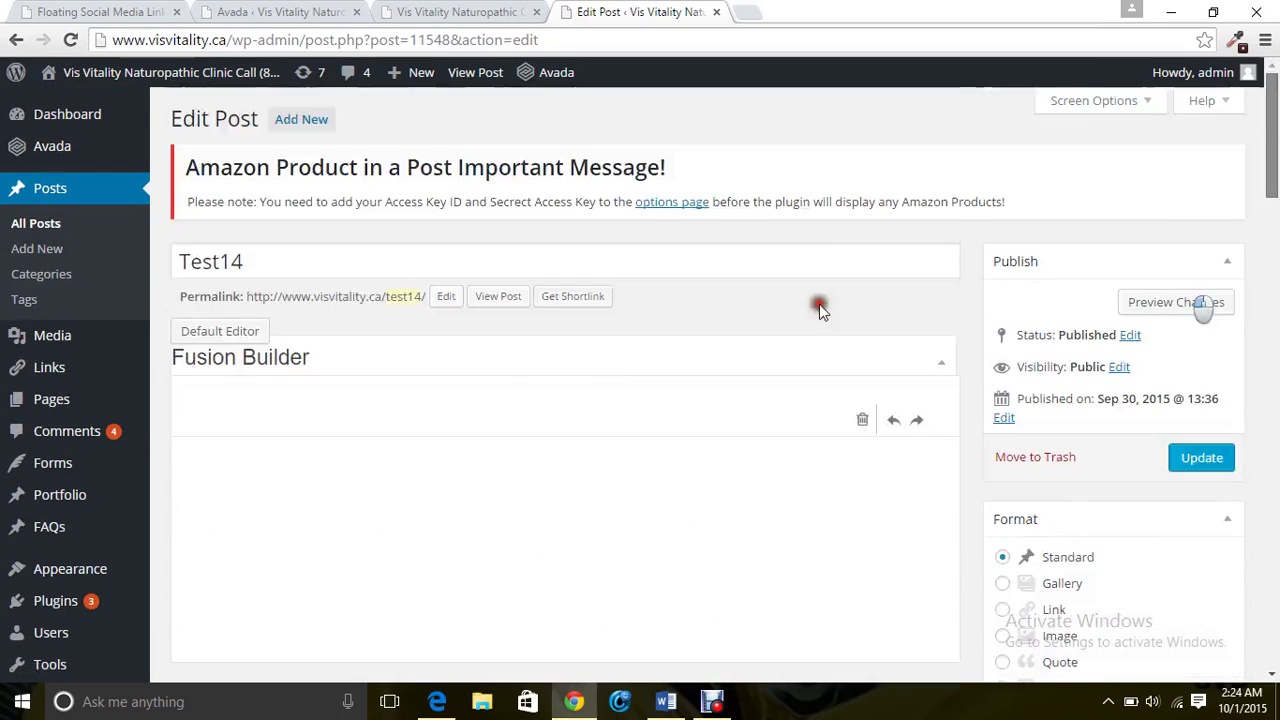
scroll(1171, 246, down, 1)
scroll(1276, 180, up, 1)
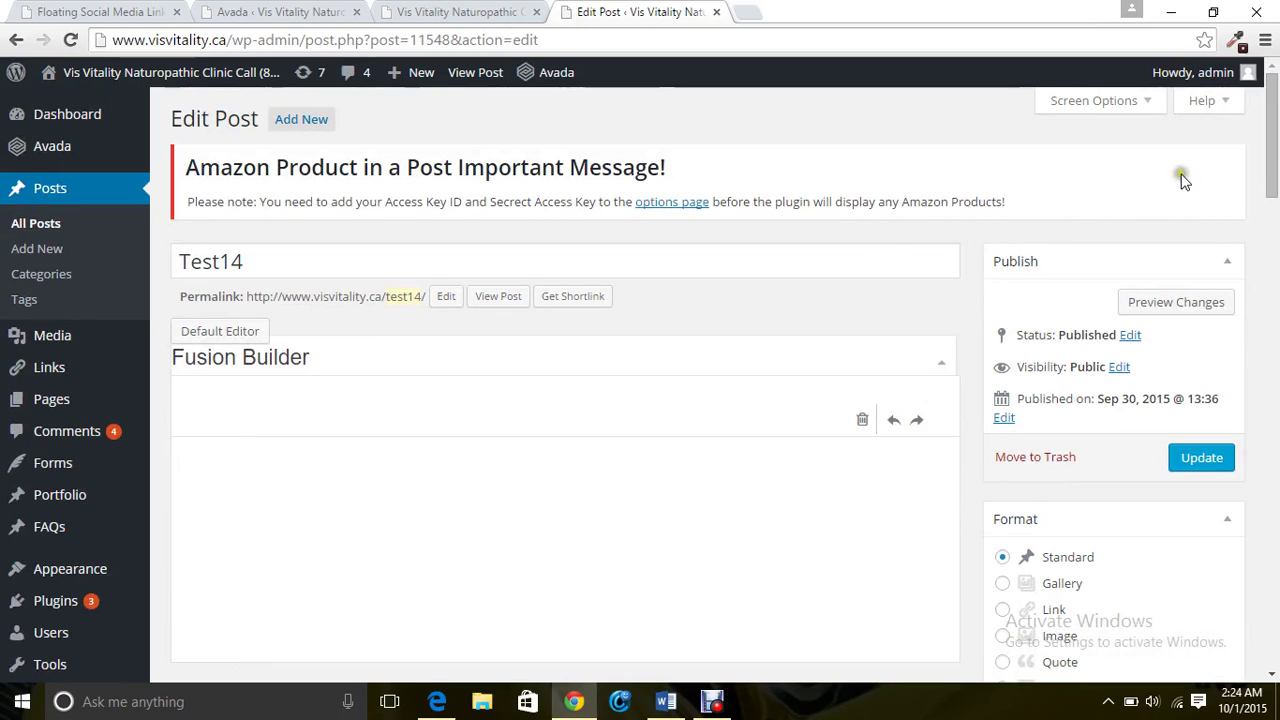
drag(1277, 143, 1276, 203)
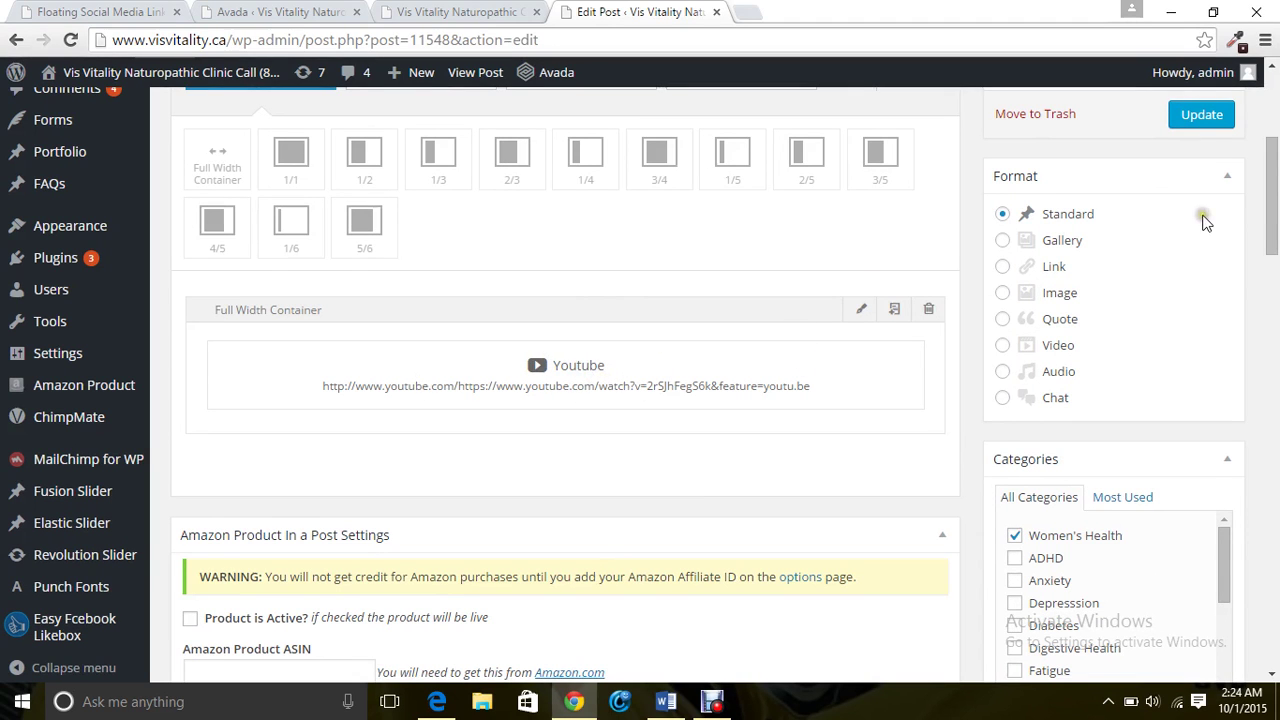
drag(1274, 191, 1275, 329)
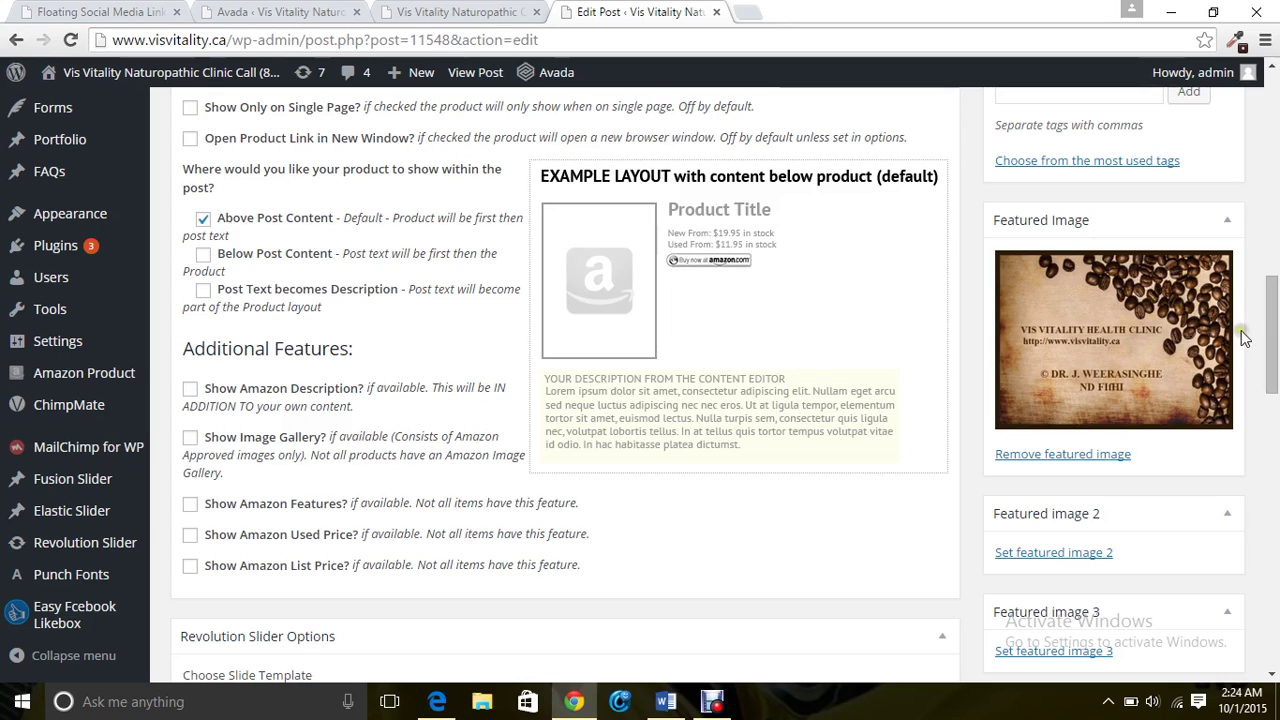
drag(1272, 338, 1272, 219)
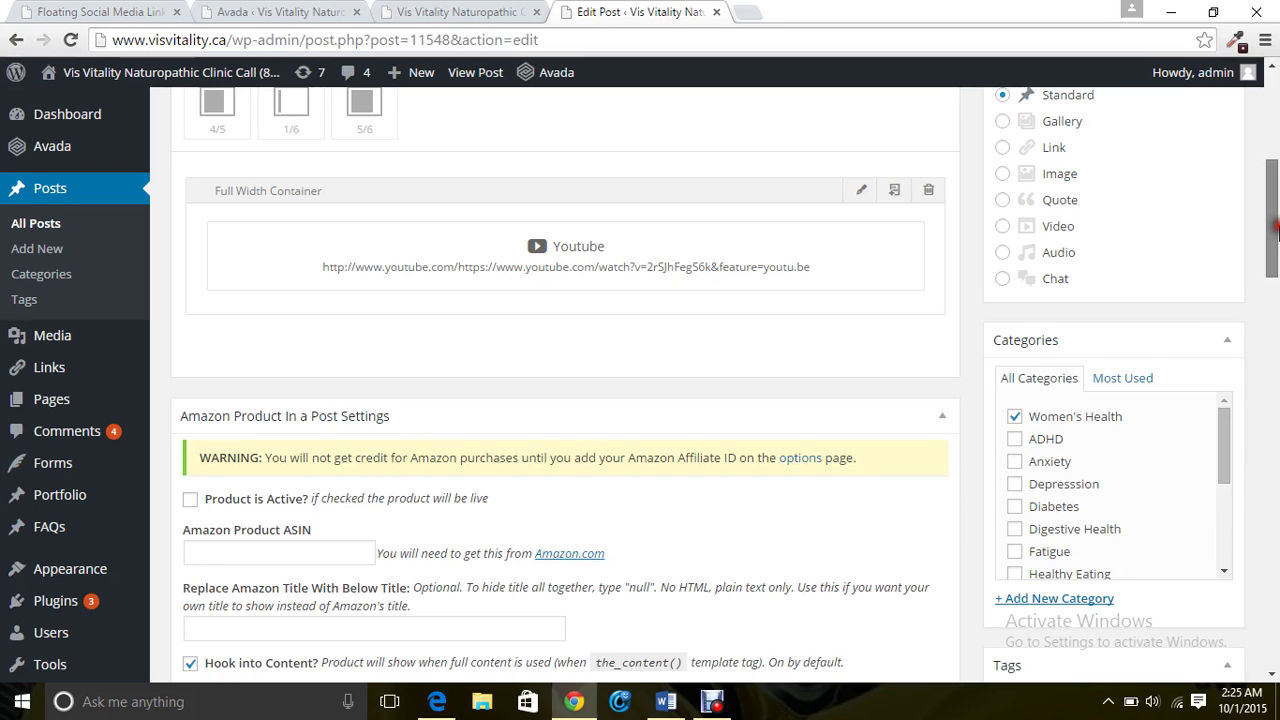
scroll(1272, 220, up, 4)
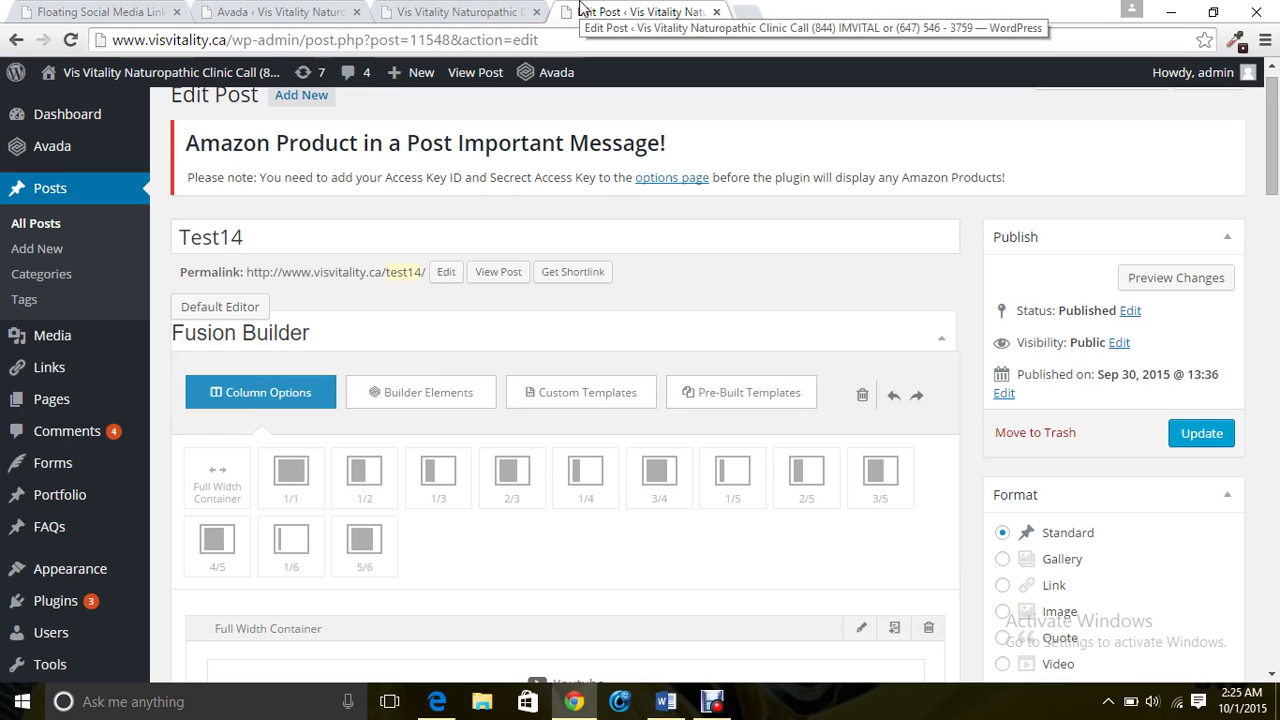
- Switch to the site's Blog page and look through the published post previews down to the Health Categories list
click(525, 12)
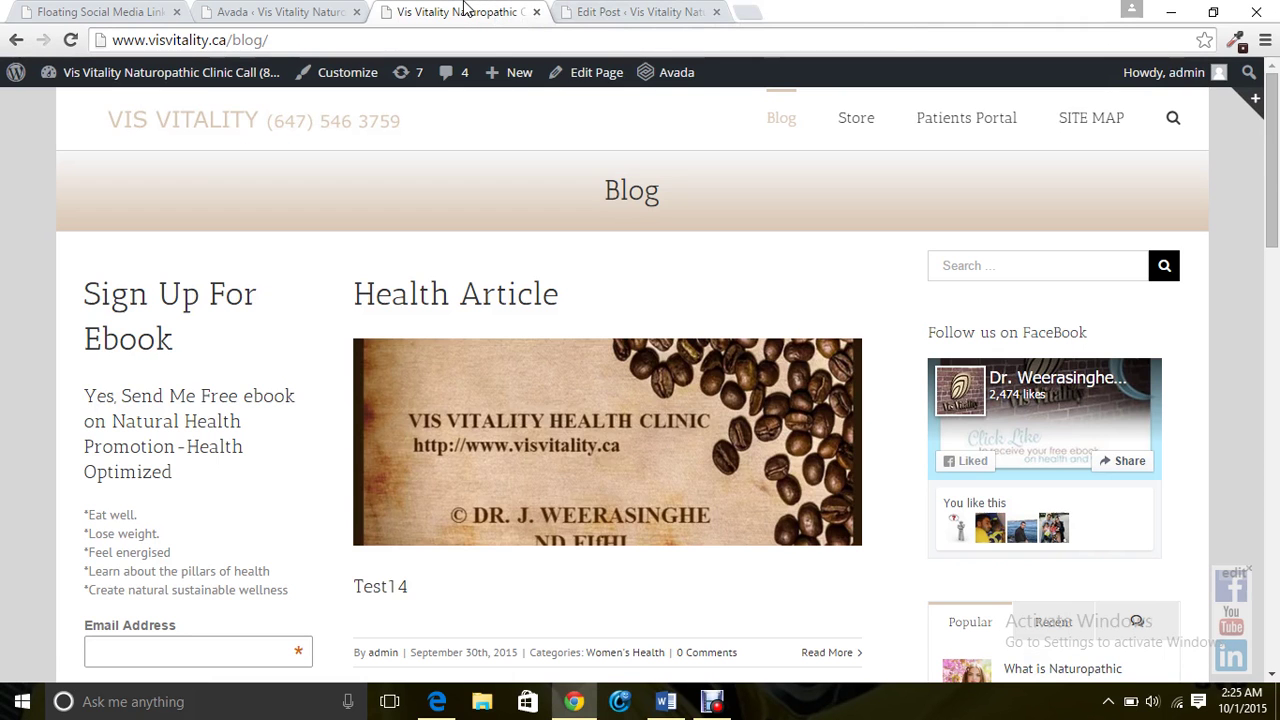
scroll(551, 258, down, 3)
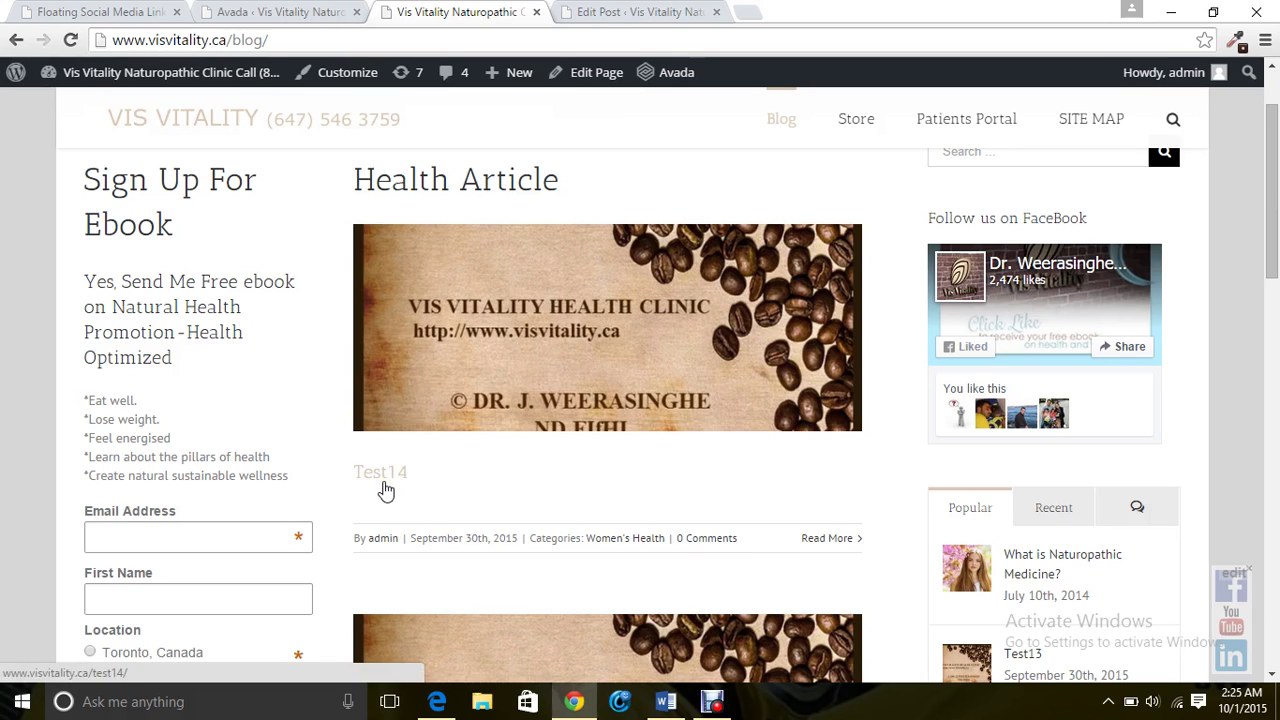
scroll(386, 490, down, 5)
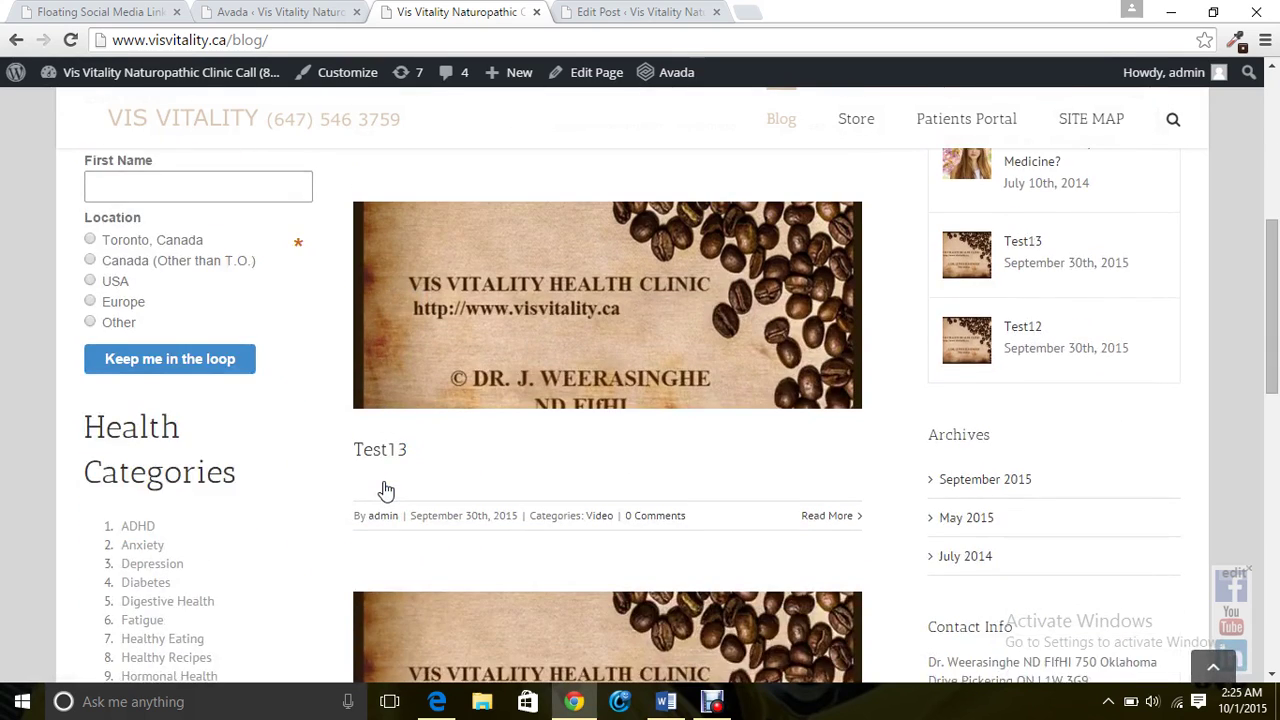
scroll(386, 490, down, 4)
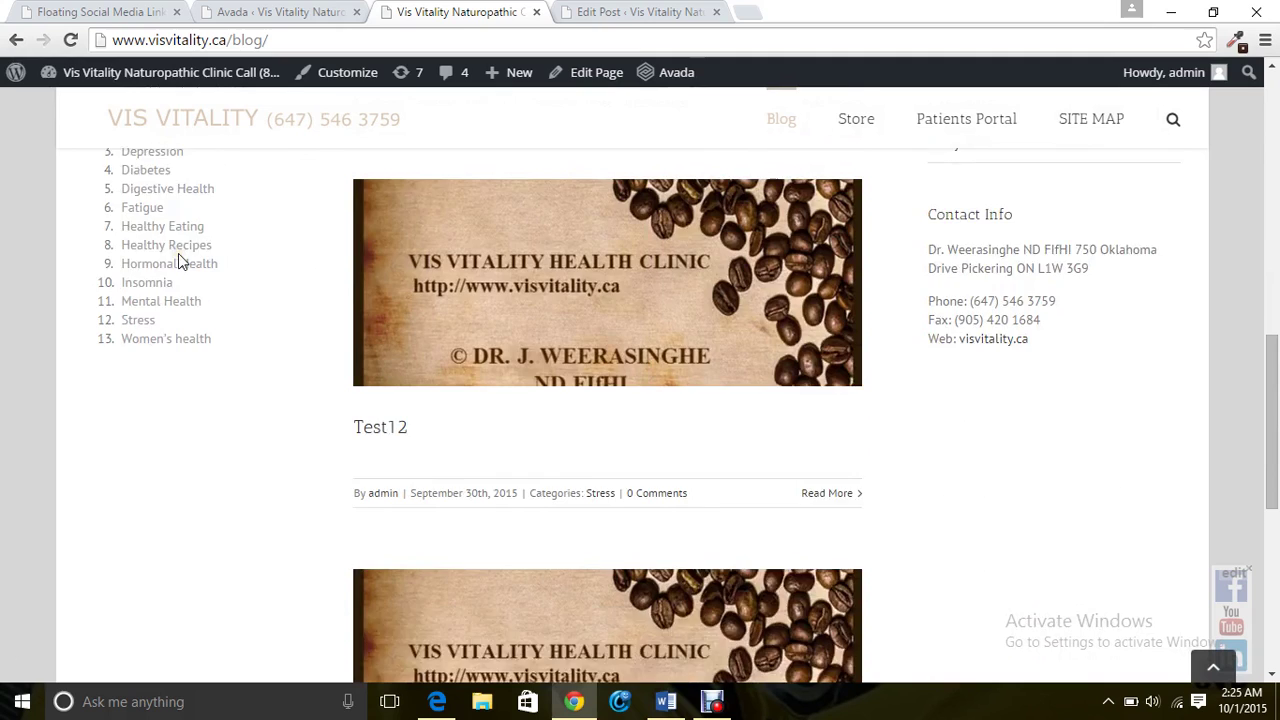
- Open the Healthy Eating category in a separate tab, view its posts and return to the Blog page
scroll(178, 260, up, 1)
scroll(178, 254, up, 2)
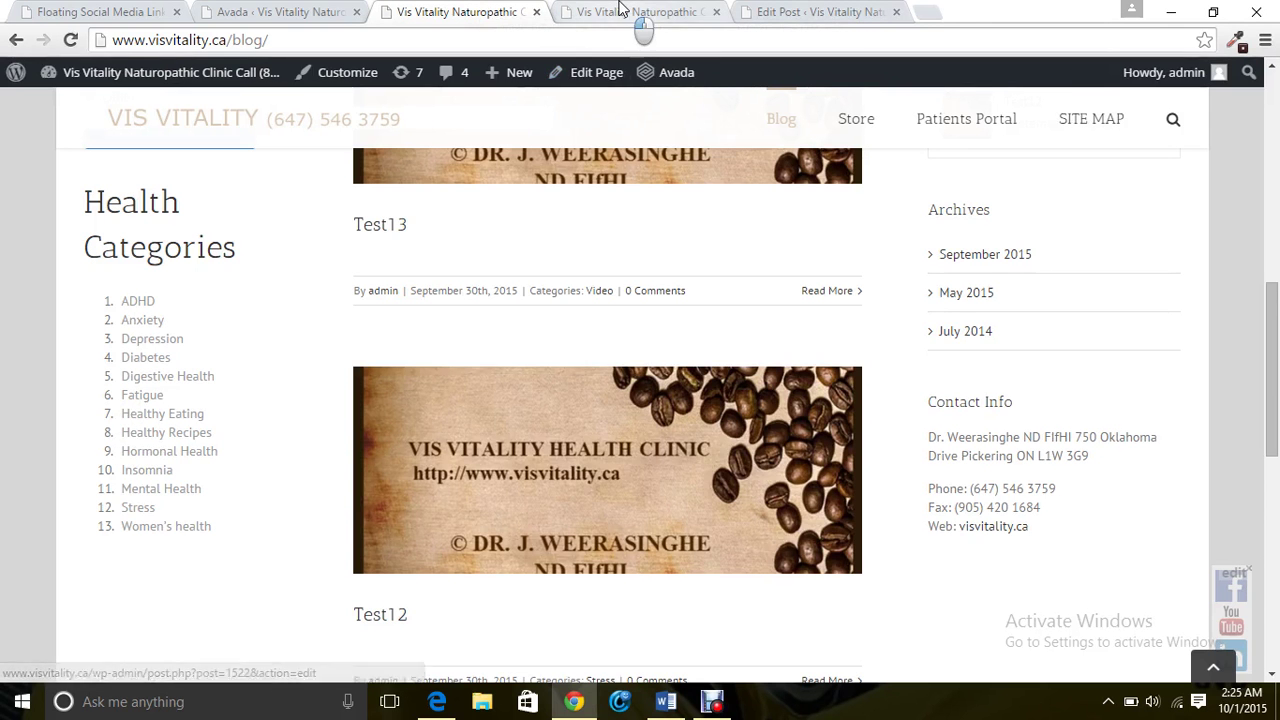
click(622, 12)
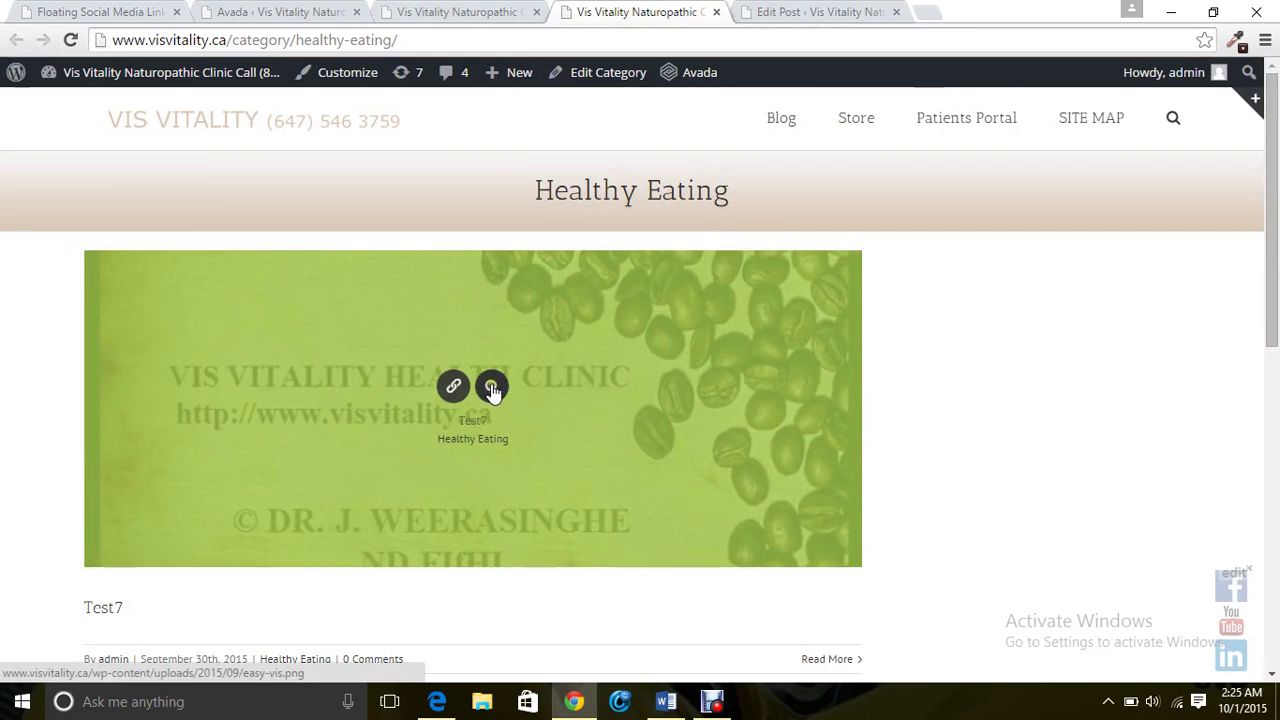
click(462, 12)
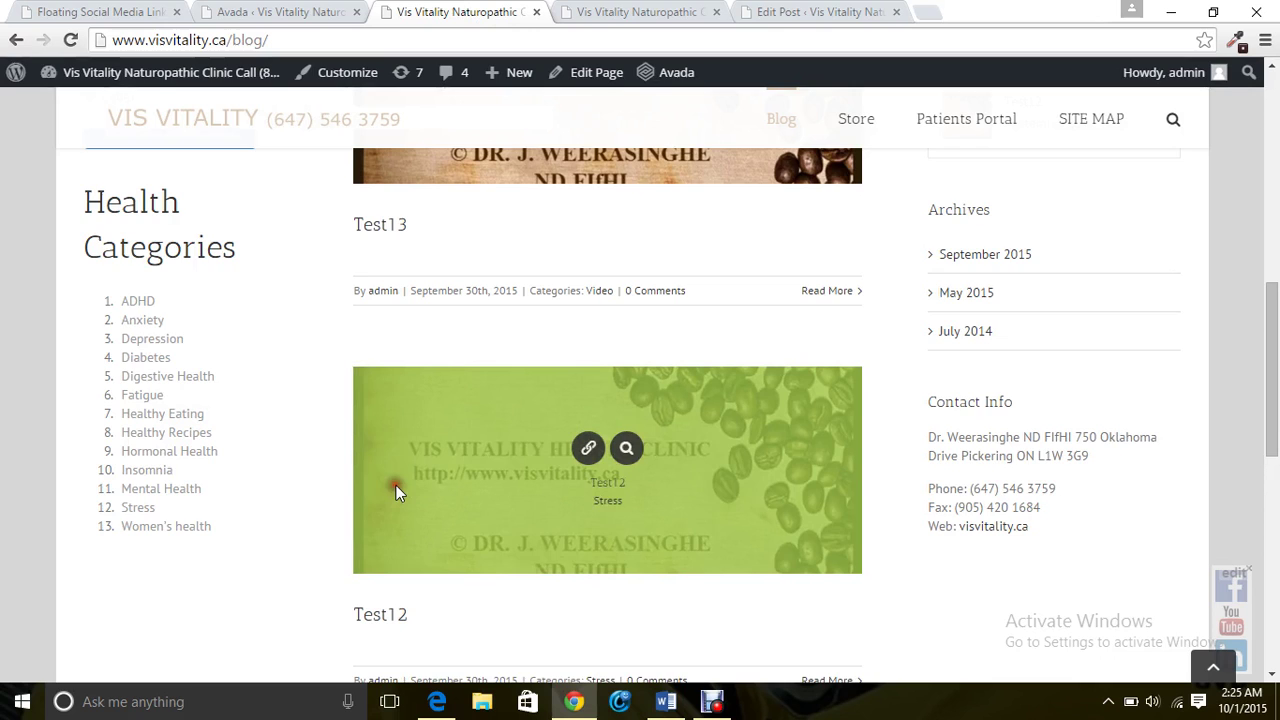
- View the Test14 post's featured image enlarged in the Blog page's lightbox gallery
scroll(396, 485, up, 7)
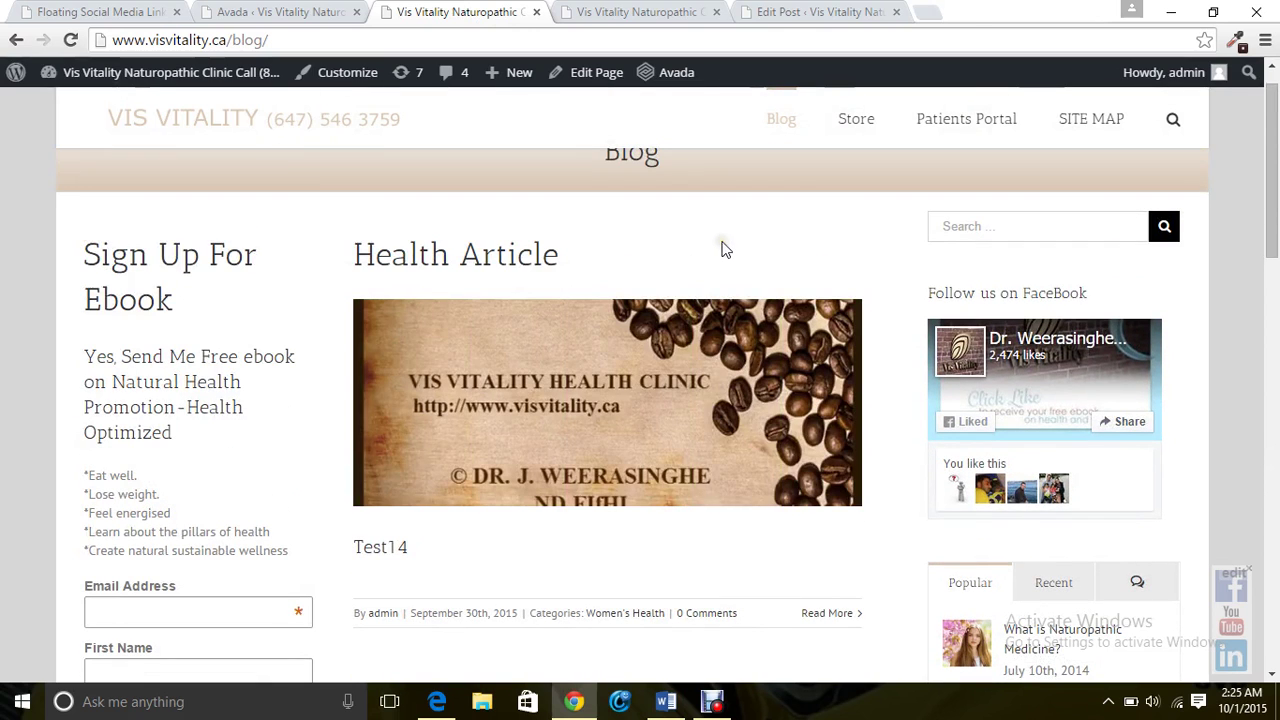
mouse_move(473, 420)
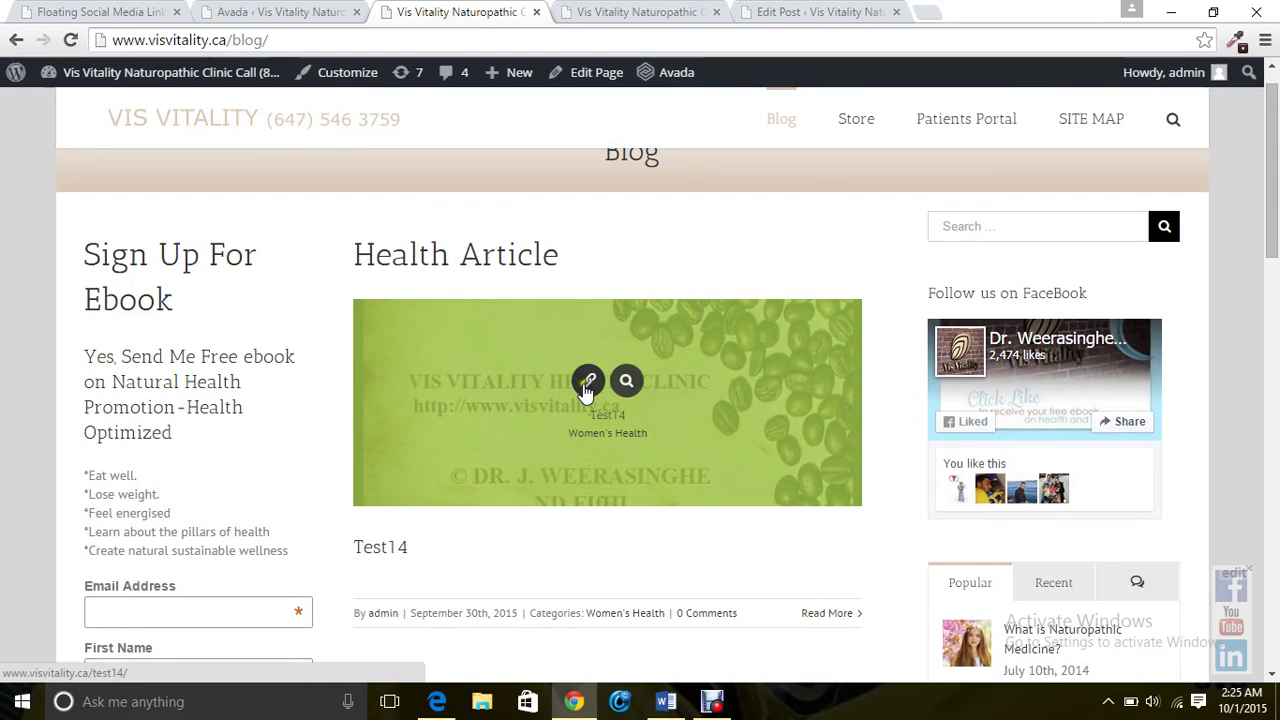
click(627, 381)
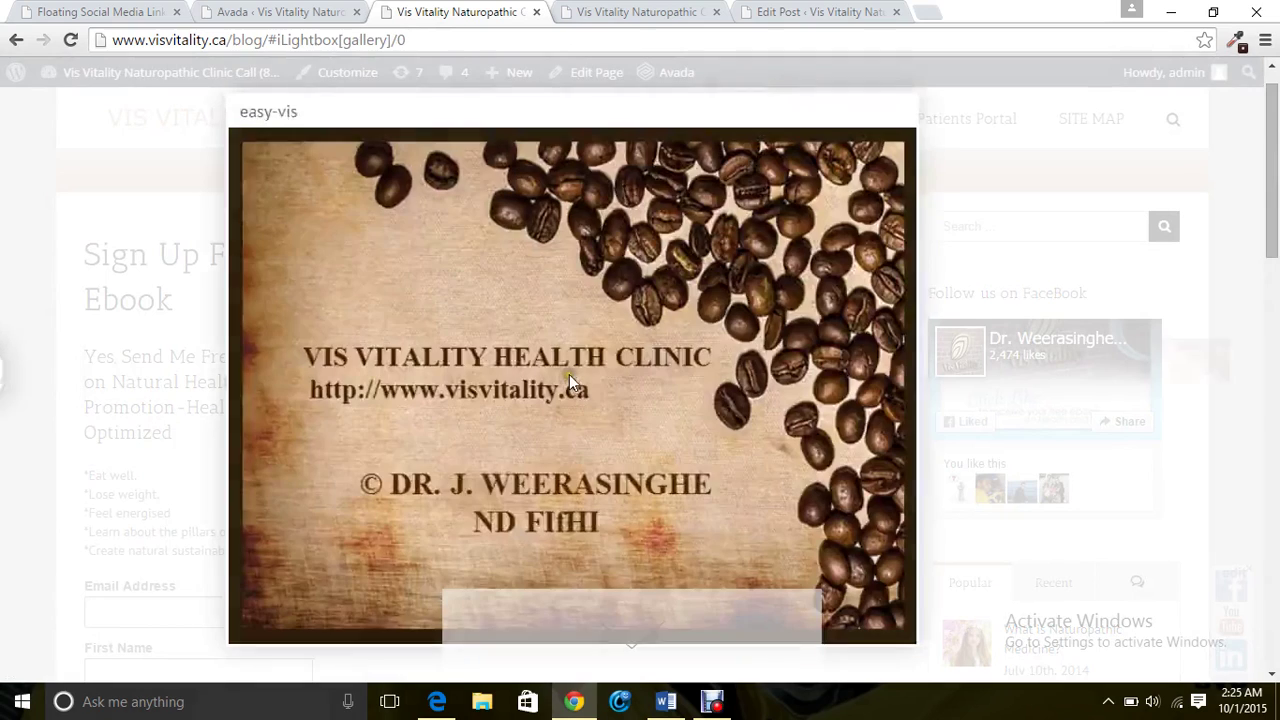
click(283, 11)
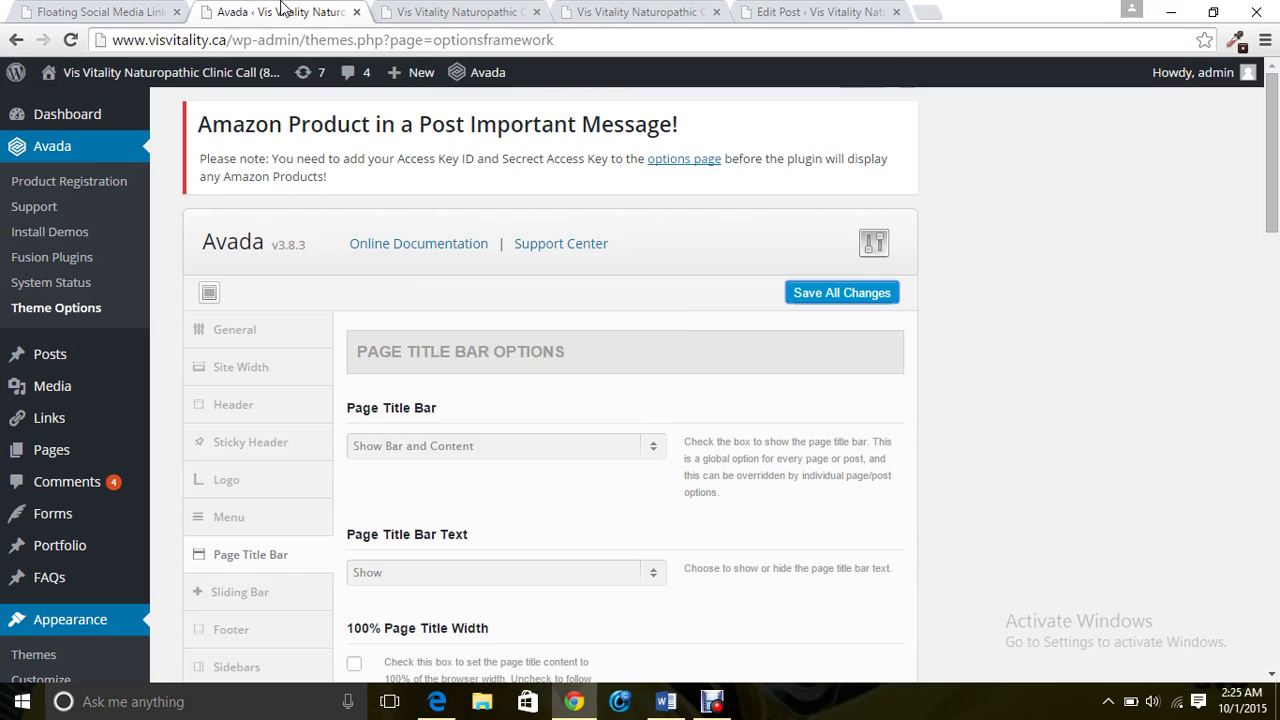
click(455, 11)
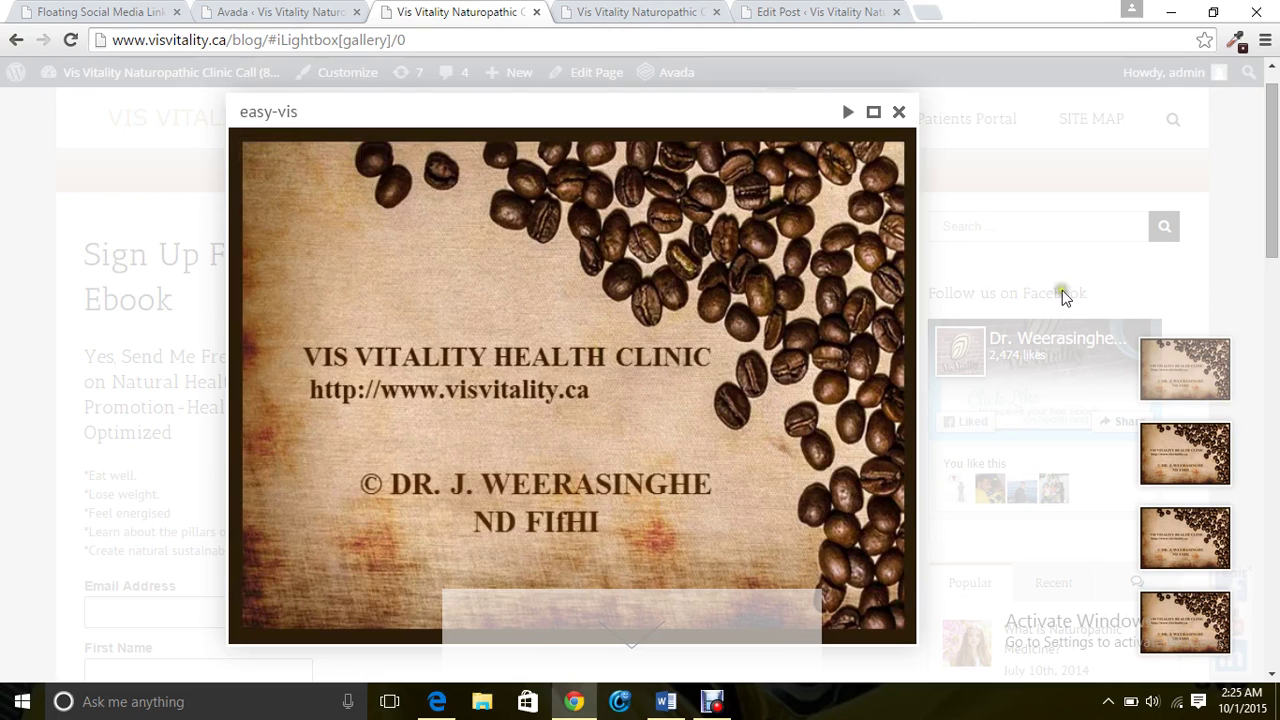
- Browse the lightbox gallery forward to its last featured image and back to the first one
scroll(618, 323, down, 3)
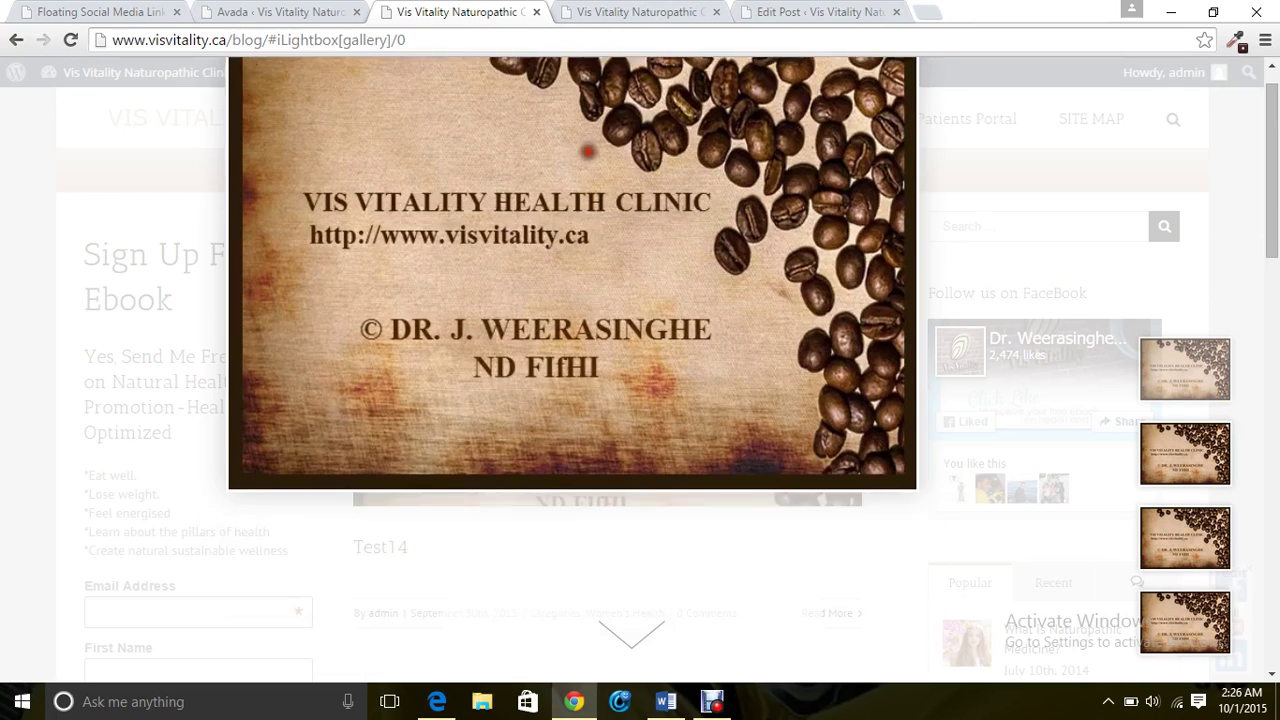
scroll(624, 430, down, 2)
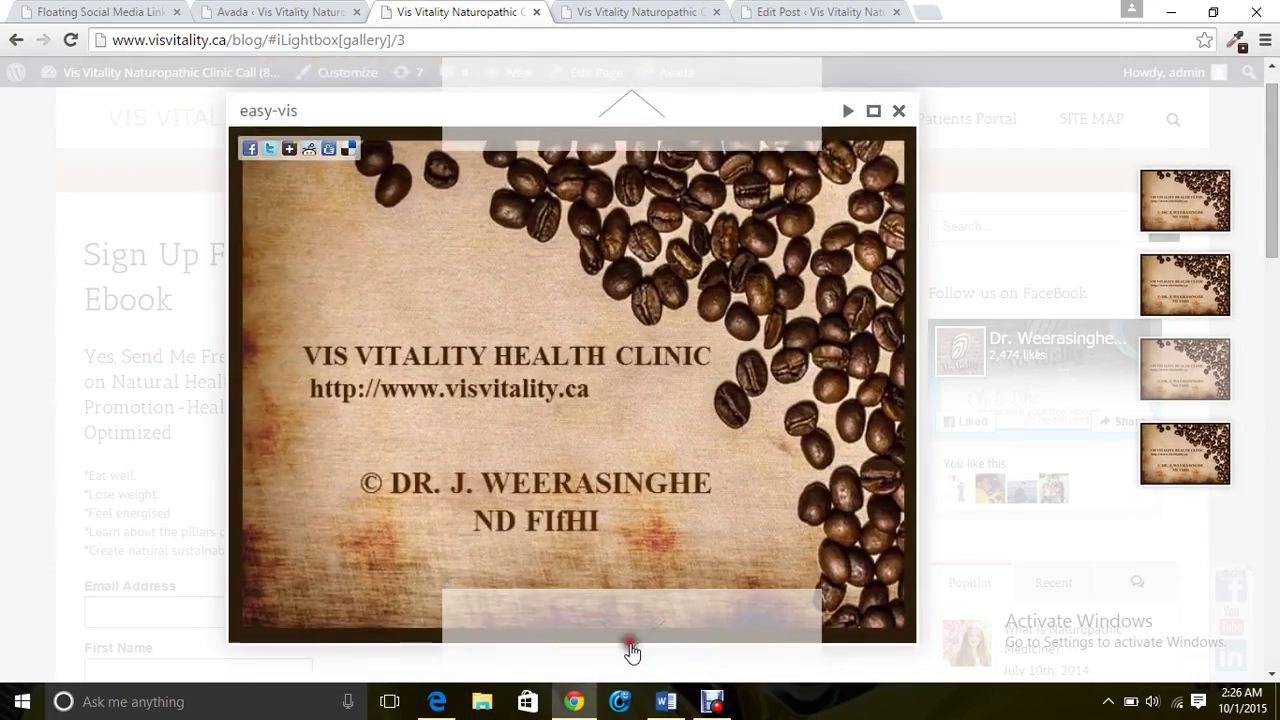
scroll(632, 652, up, 1)
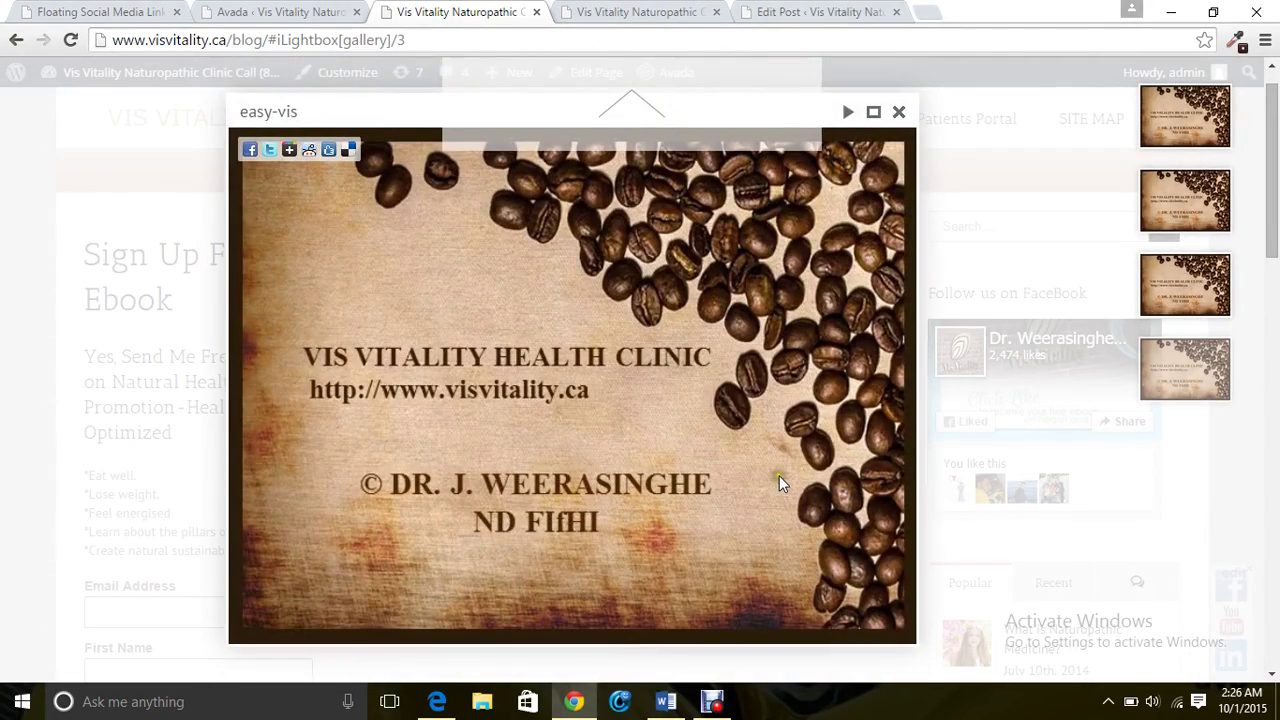
click(630, 113)
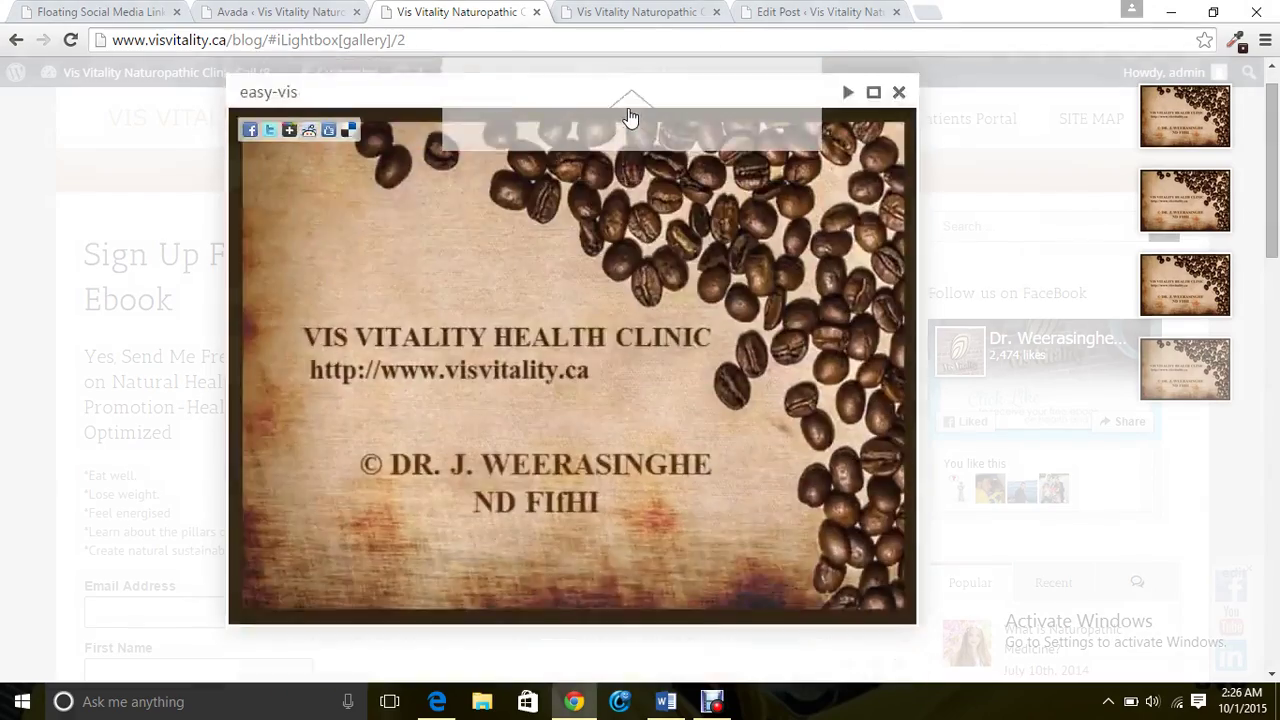
click(630, 113)
click(630, 113)
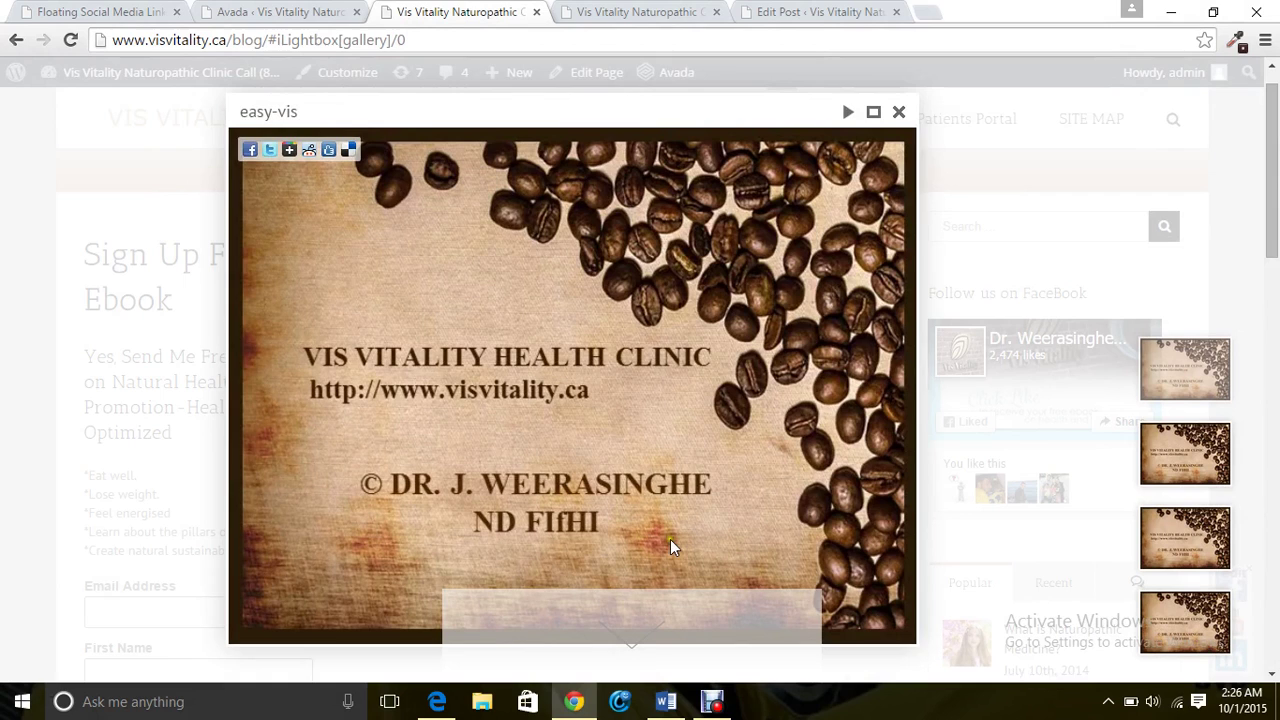
- Go through the gallery's featured images again in both directions, ending on the first image
click(645, 637)
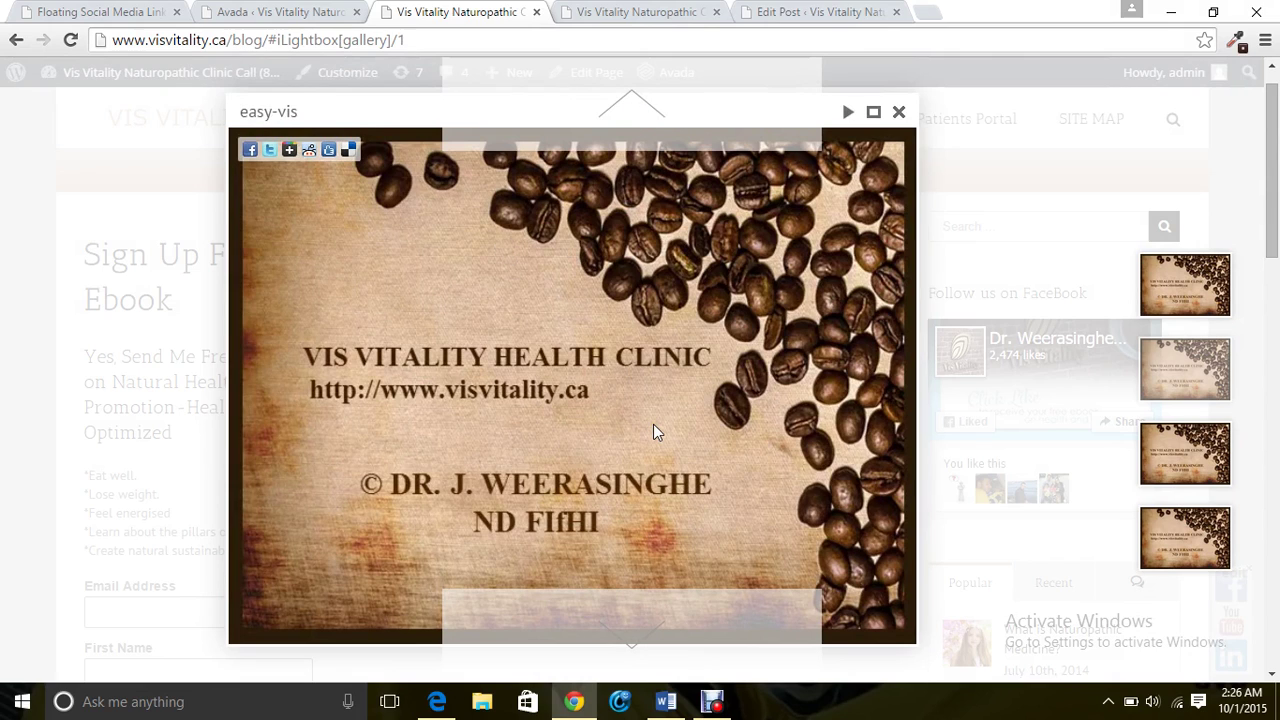
click(641, 107)
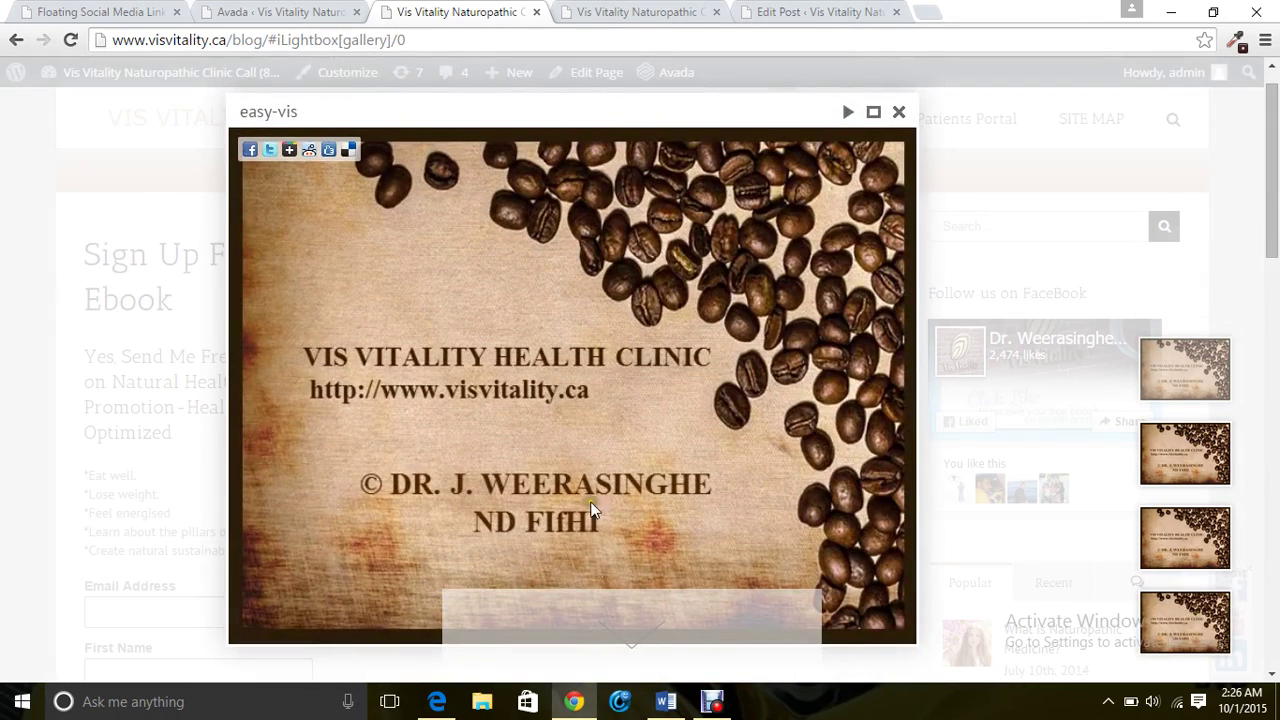
click(636, 649)
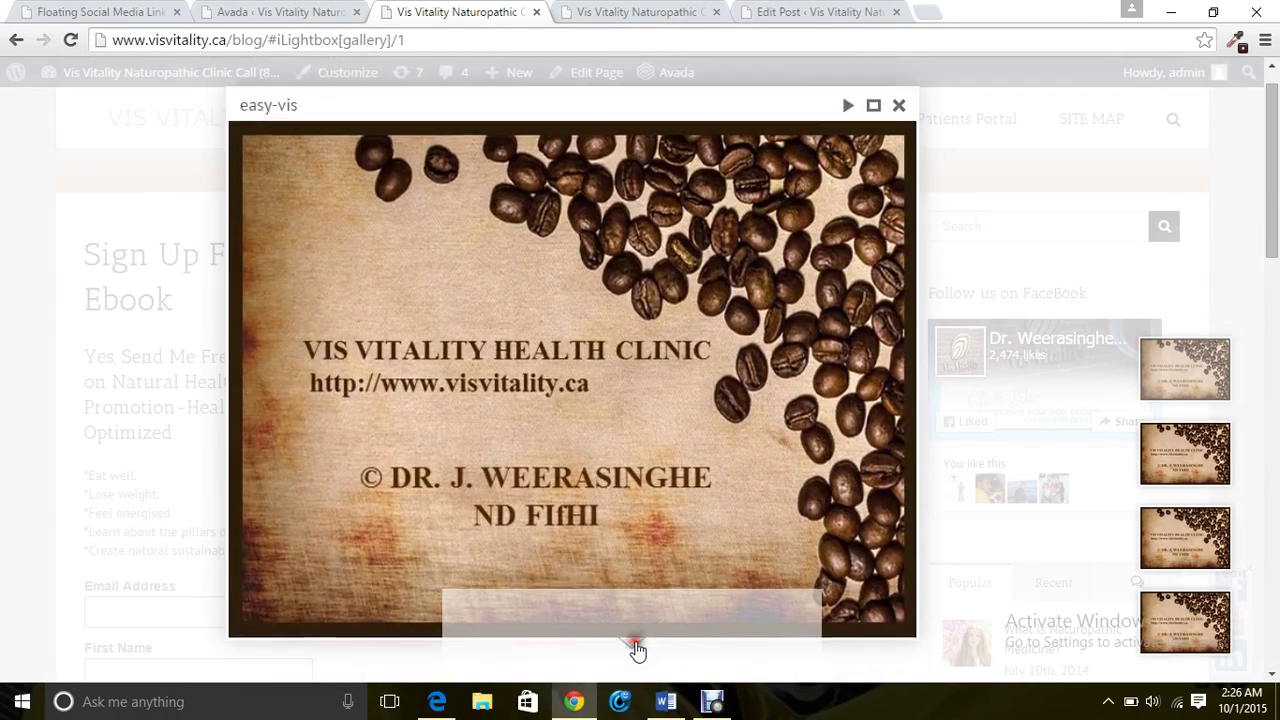
click(636, 649)
click(634, 649)
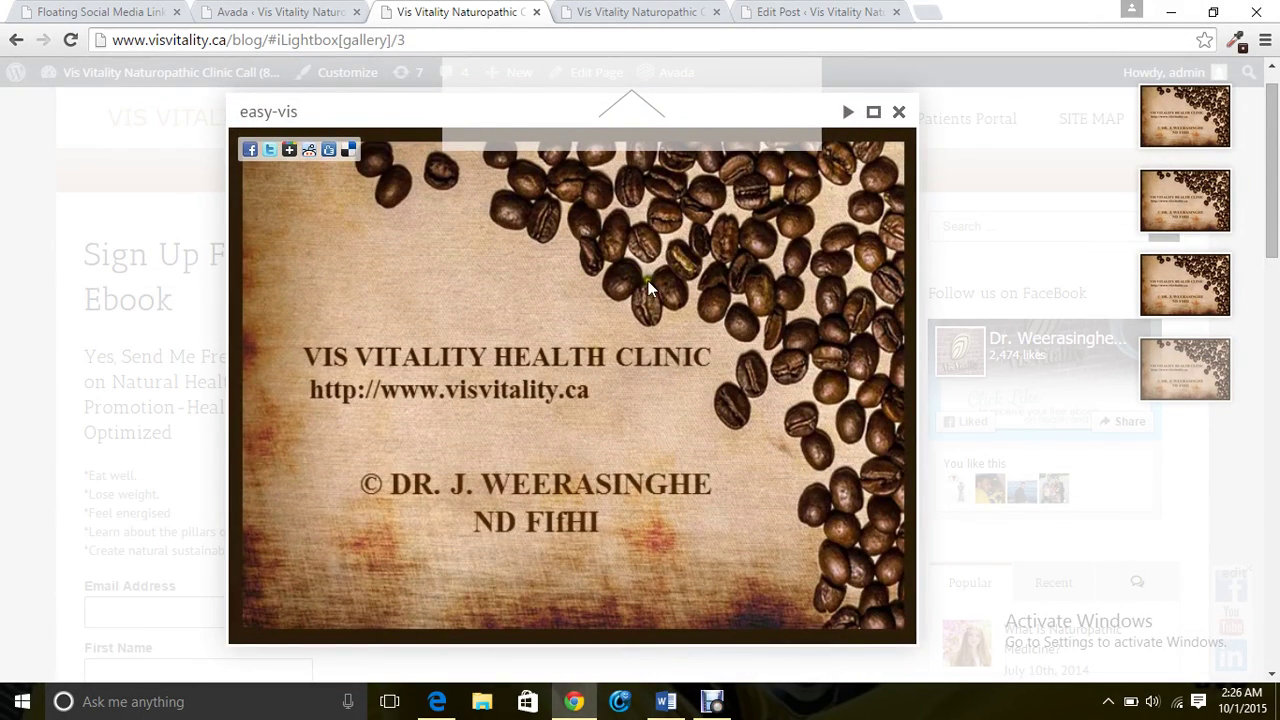
click(640, 103)
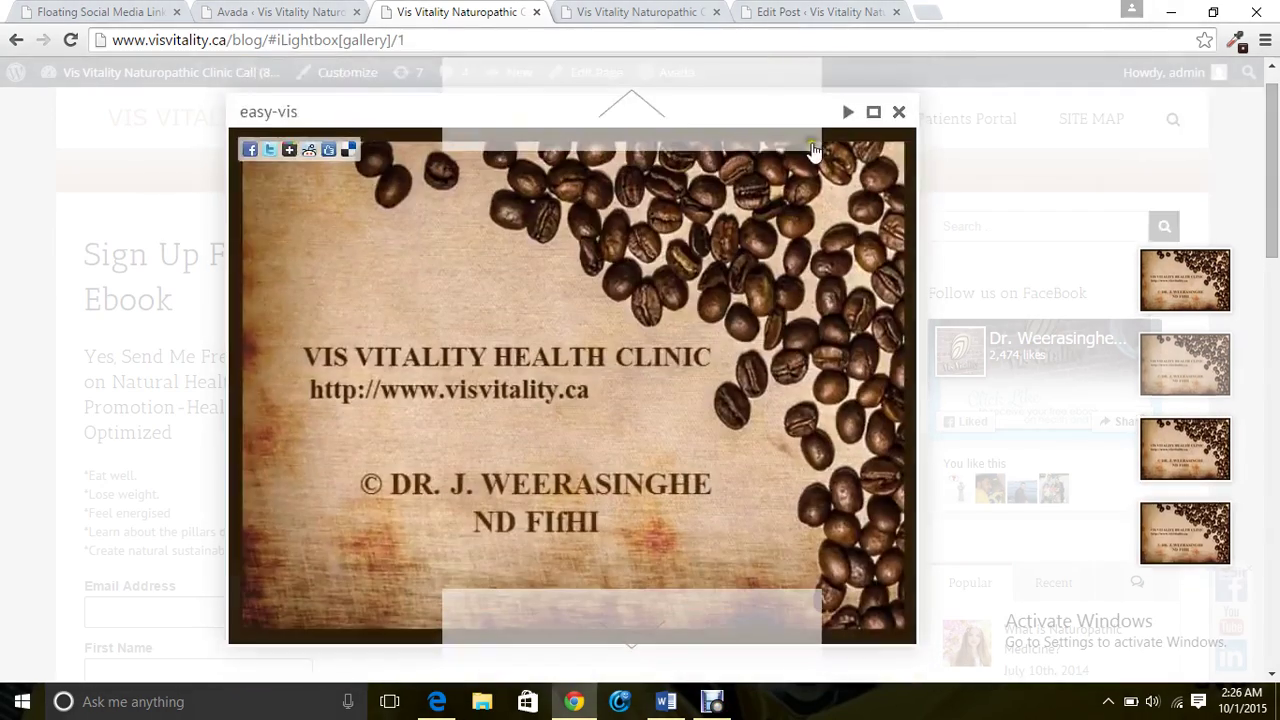
click(662, 116)
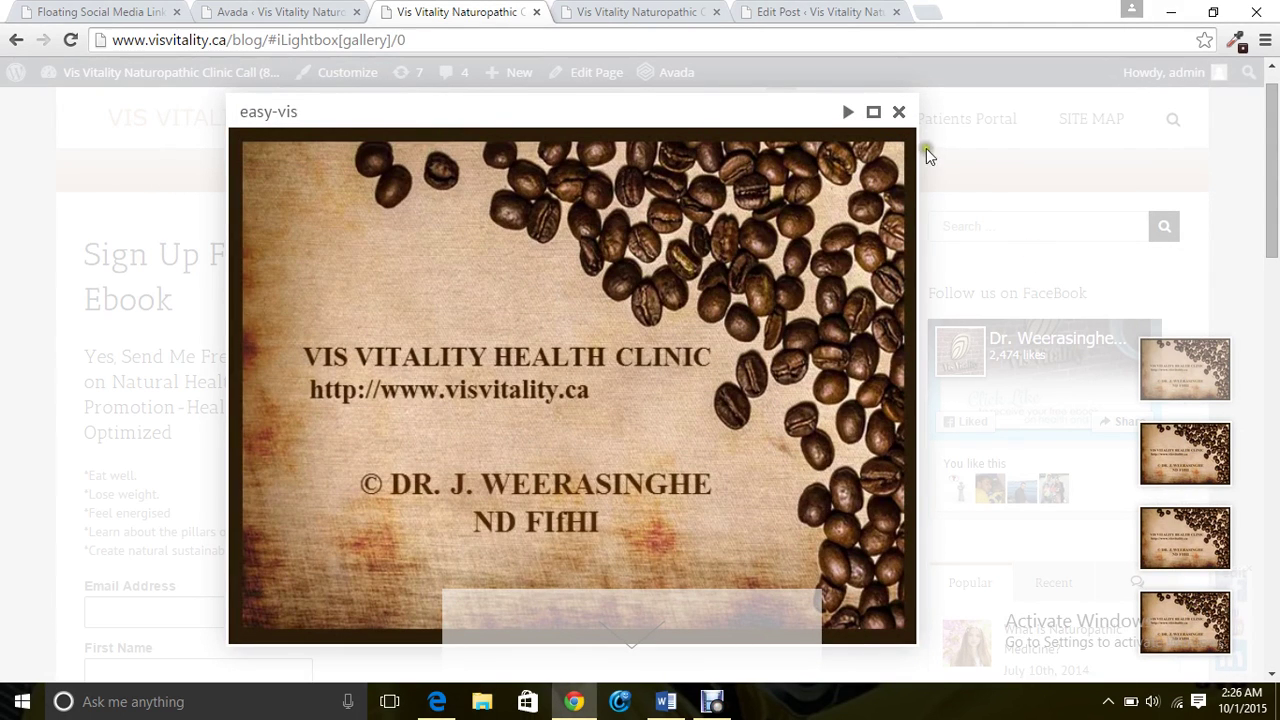
- Close the lightbox and go past the Test13 preview to the second page of the blog's posts
click(898, 111)
scroll(580, 377, down, 5)
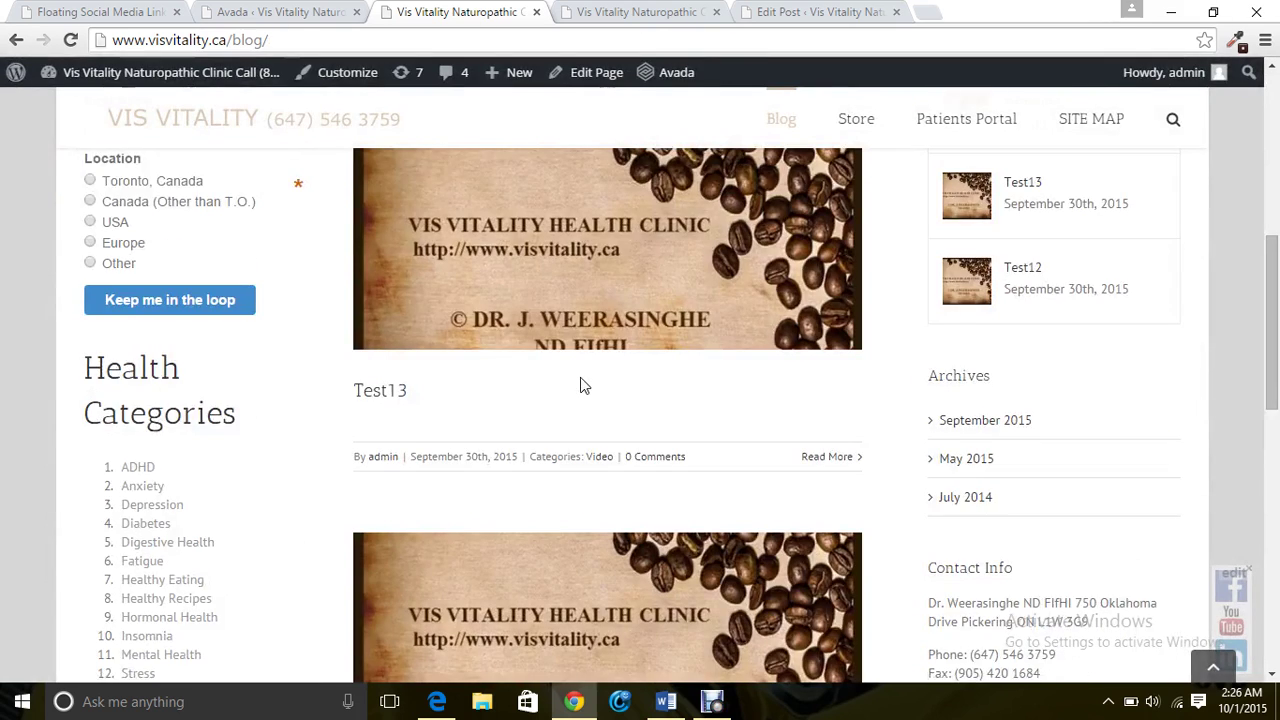
scroll(584, 386, down, 8)
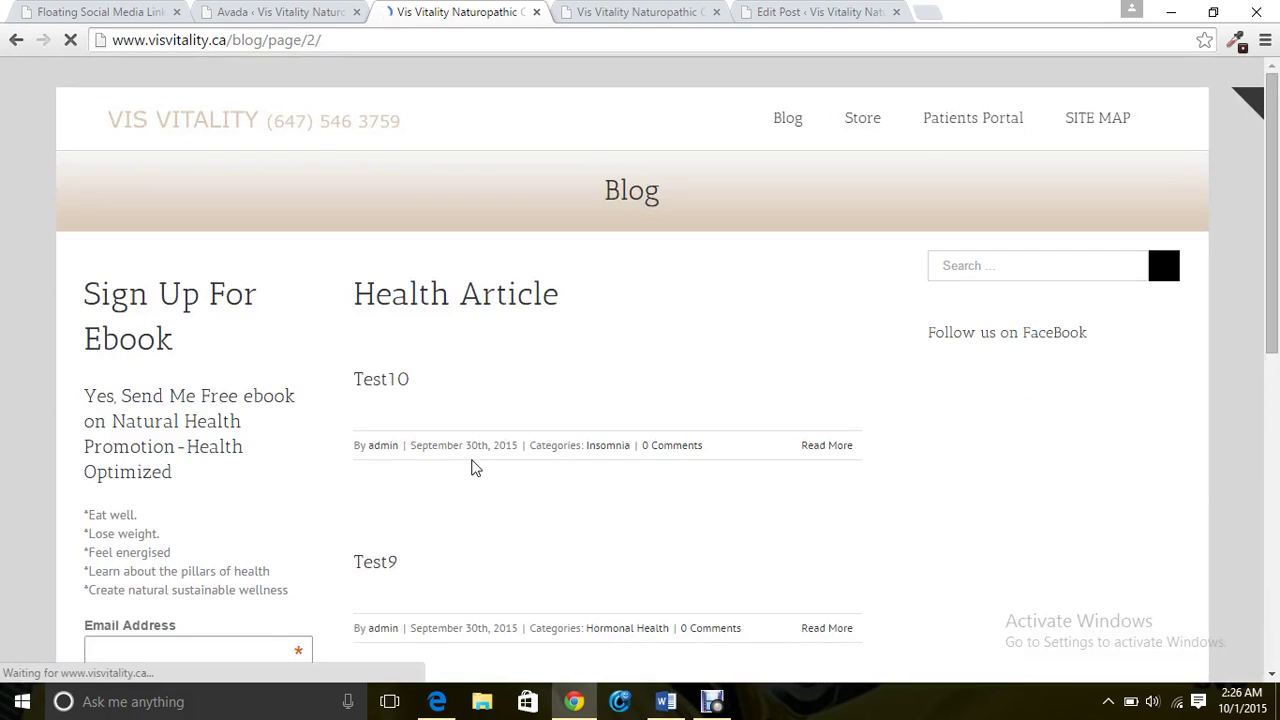
- Examine the post previews from Test10 to Test6, their assigned categories and the Health Categories list on the blog's second page
scroll(471, 459, down, 3)
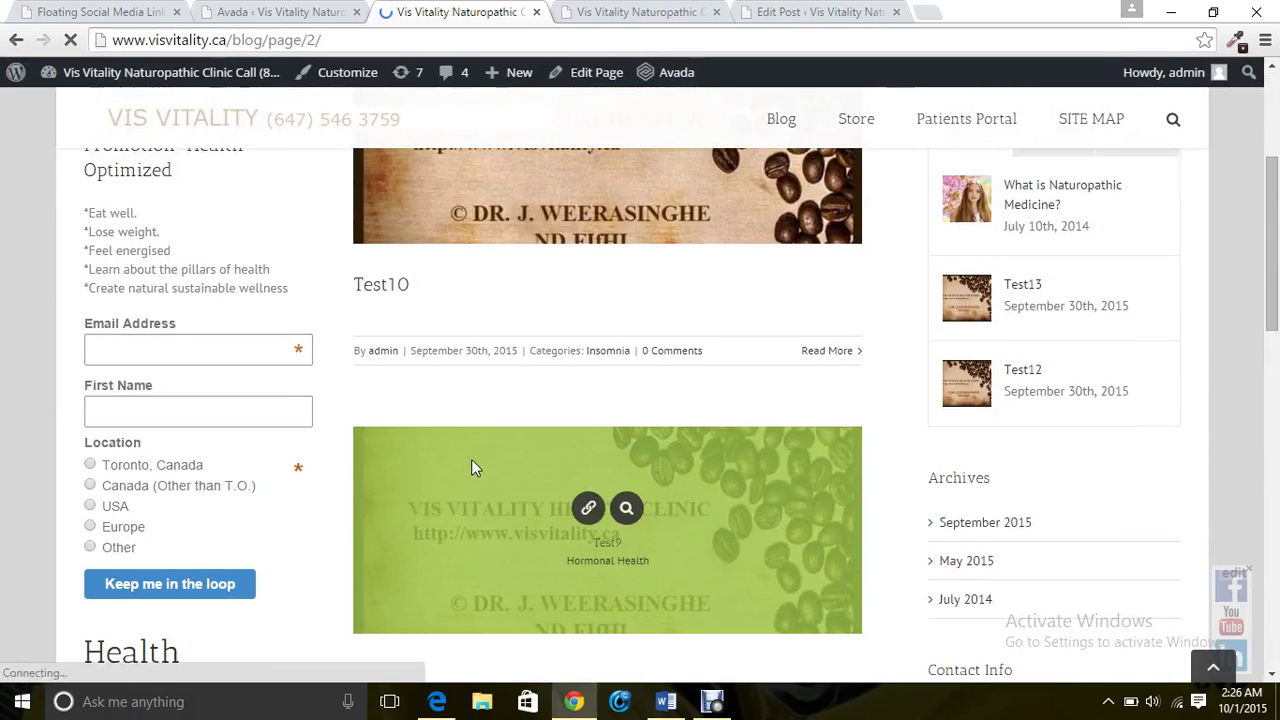
scroll(363, 308, down, 4)
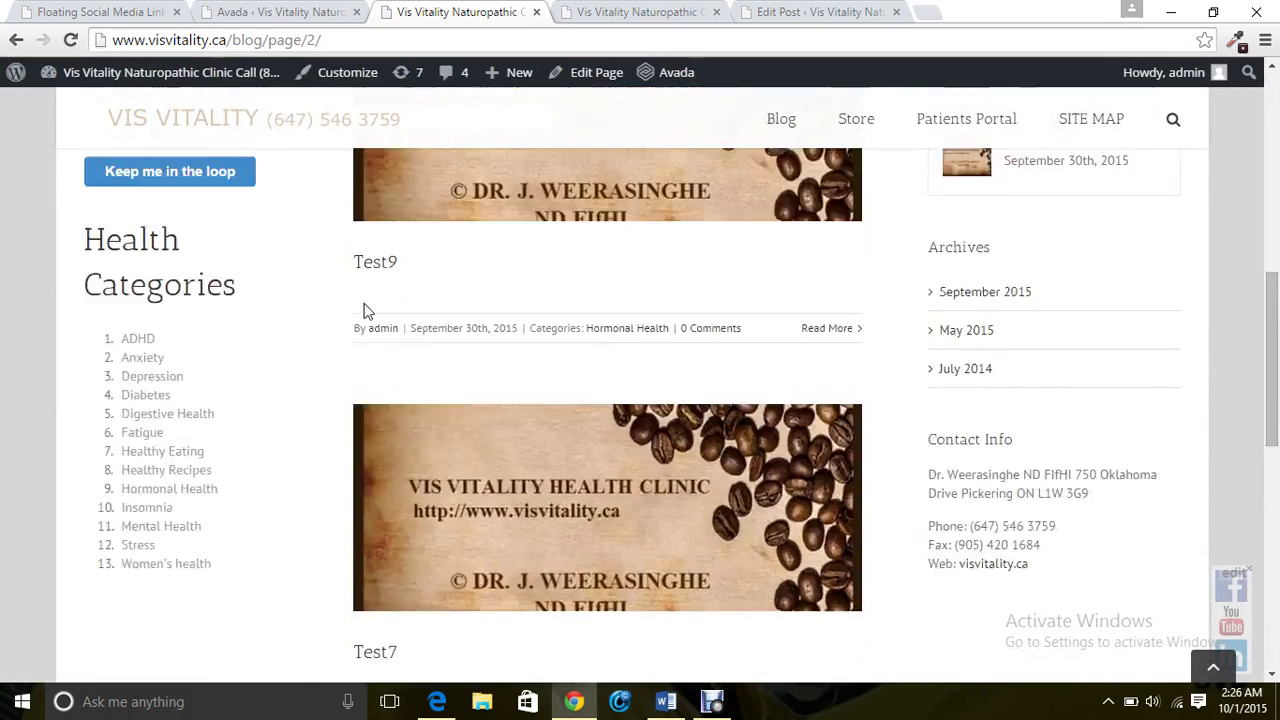
scroll(364, 310, down, 2)
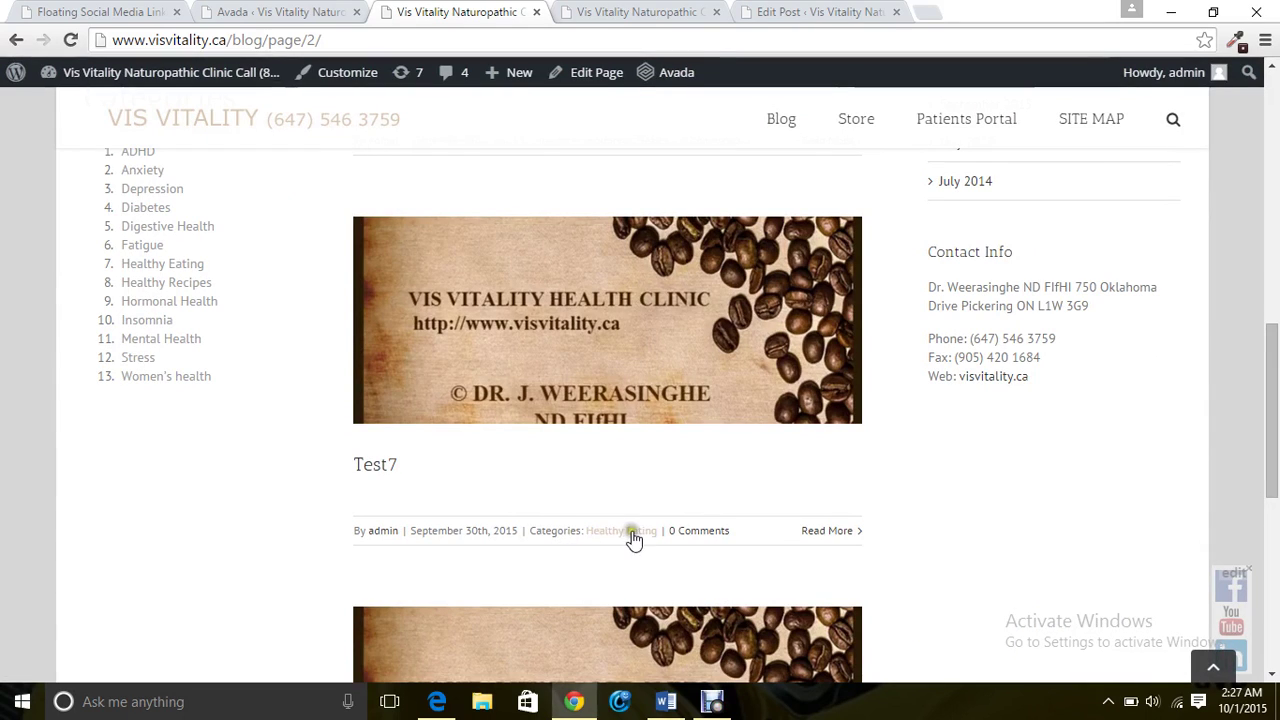
scroll(517, 537, up, 4)
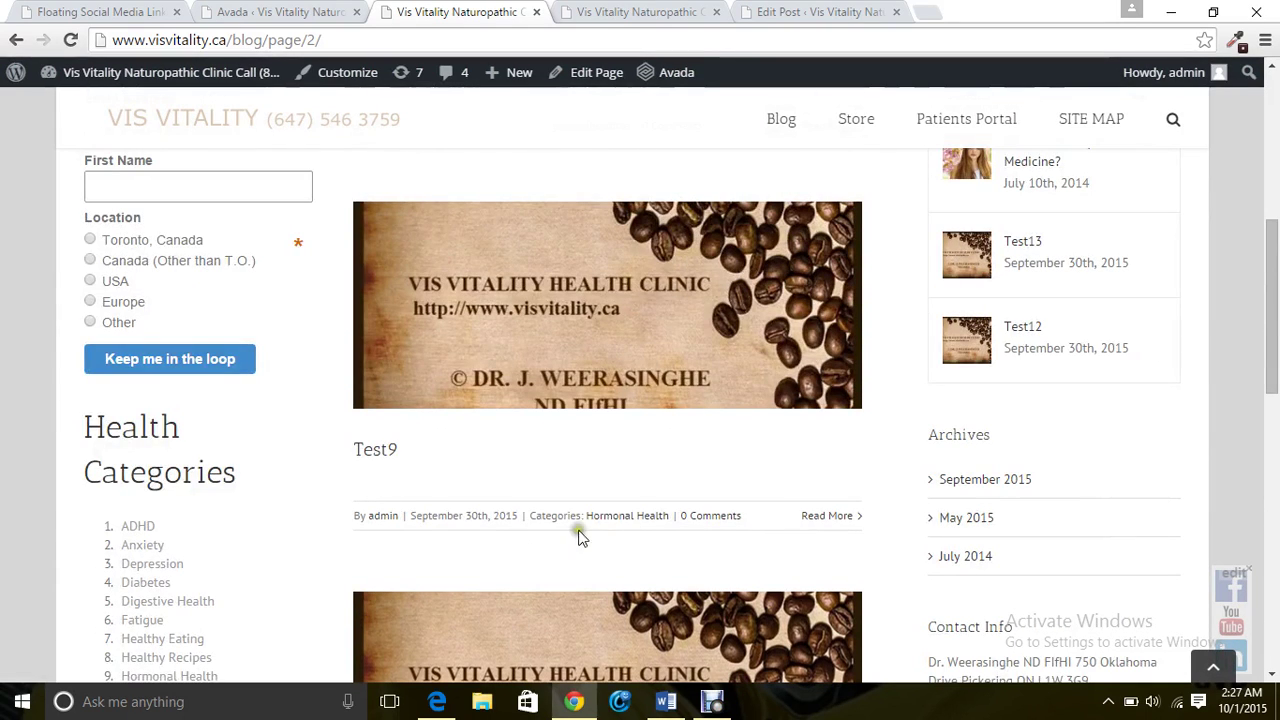
scroll(645, 525, down, 6)
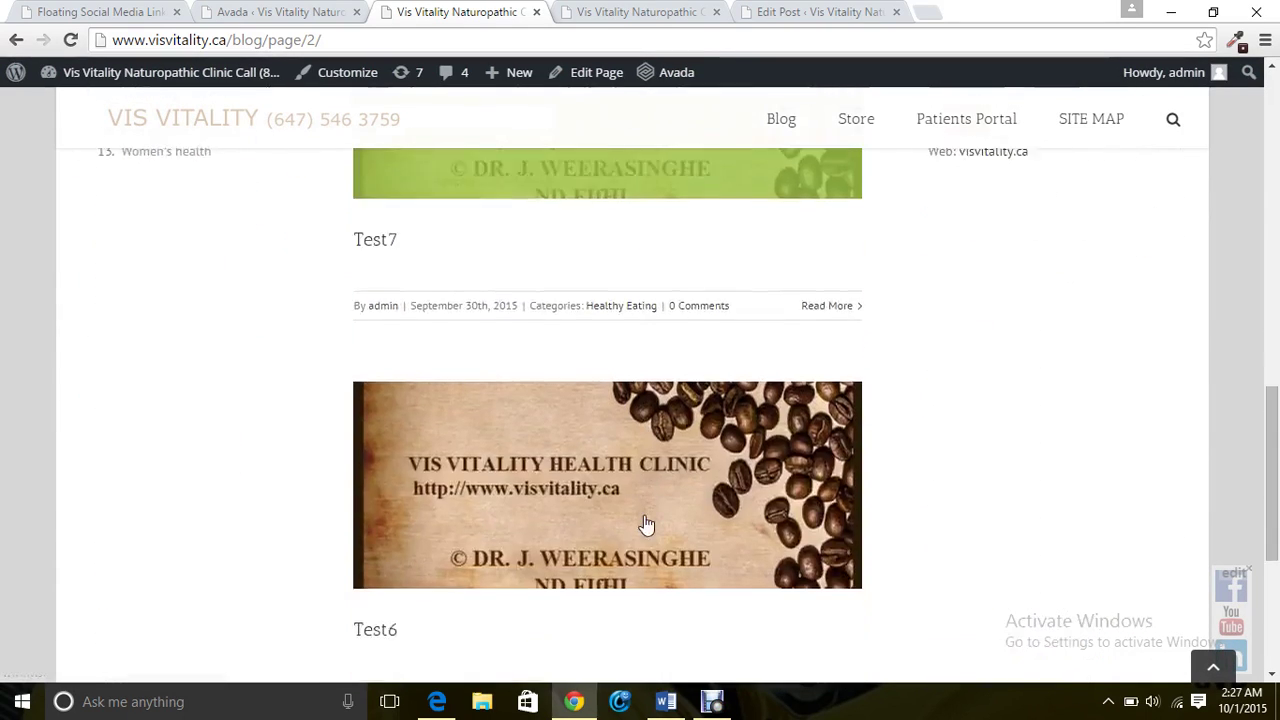
scroll(643, 523, down, 2)
scroll(2, 523, up, 3)
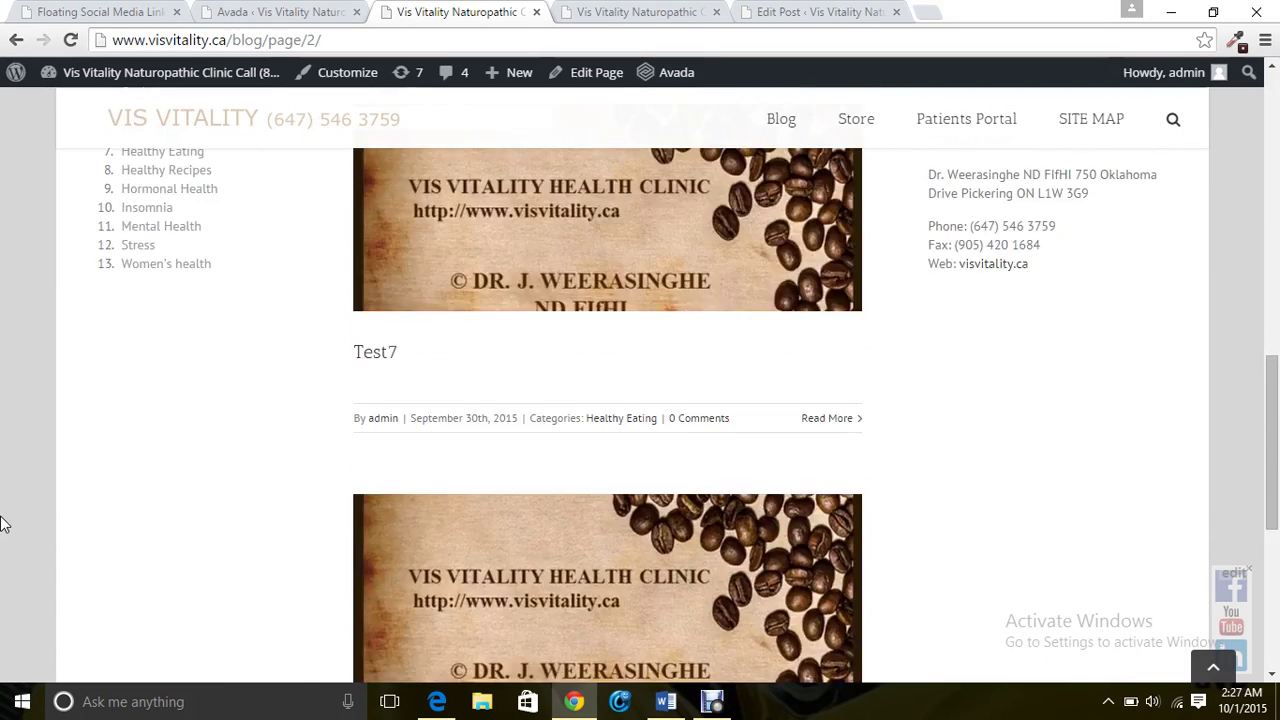
scroll(3, 522, up, 4)
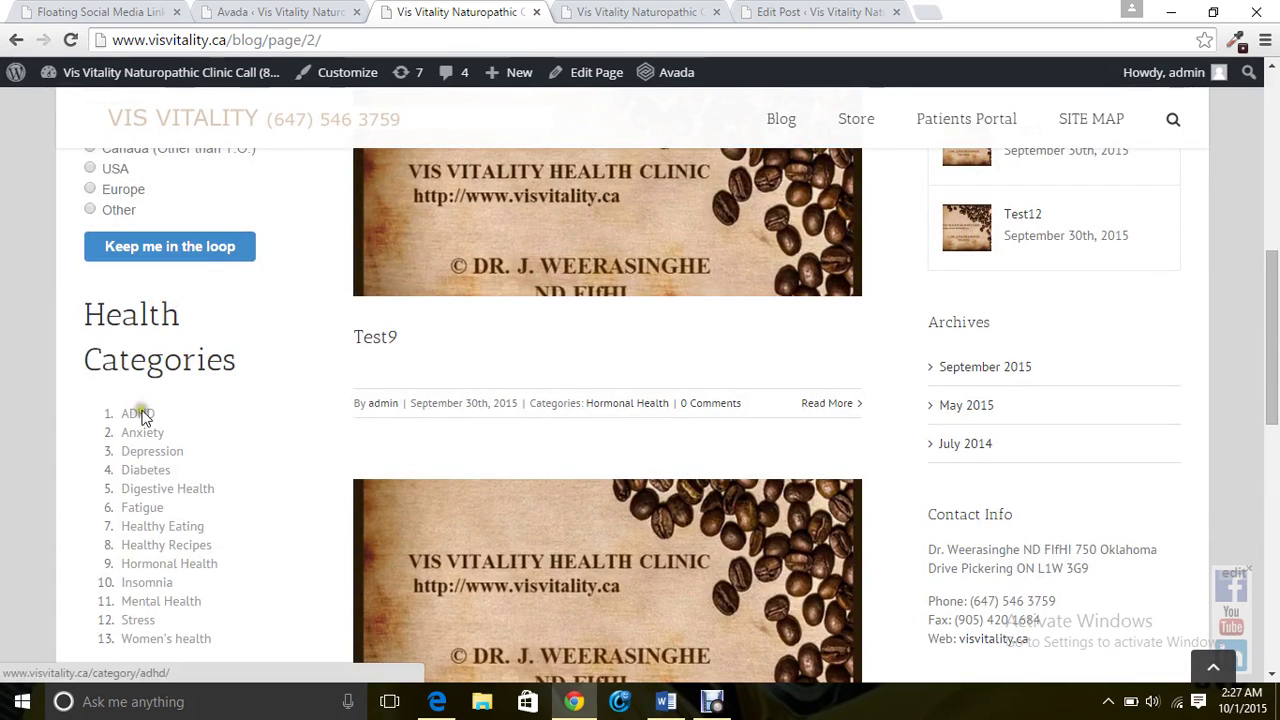
scroll(220, 409, up, 1)
scroll(220, 414, up, 5)
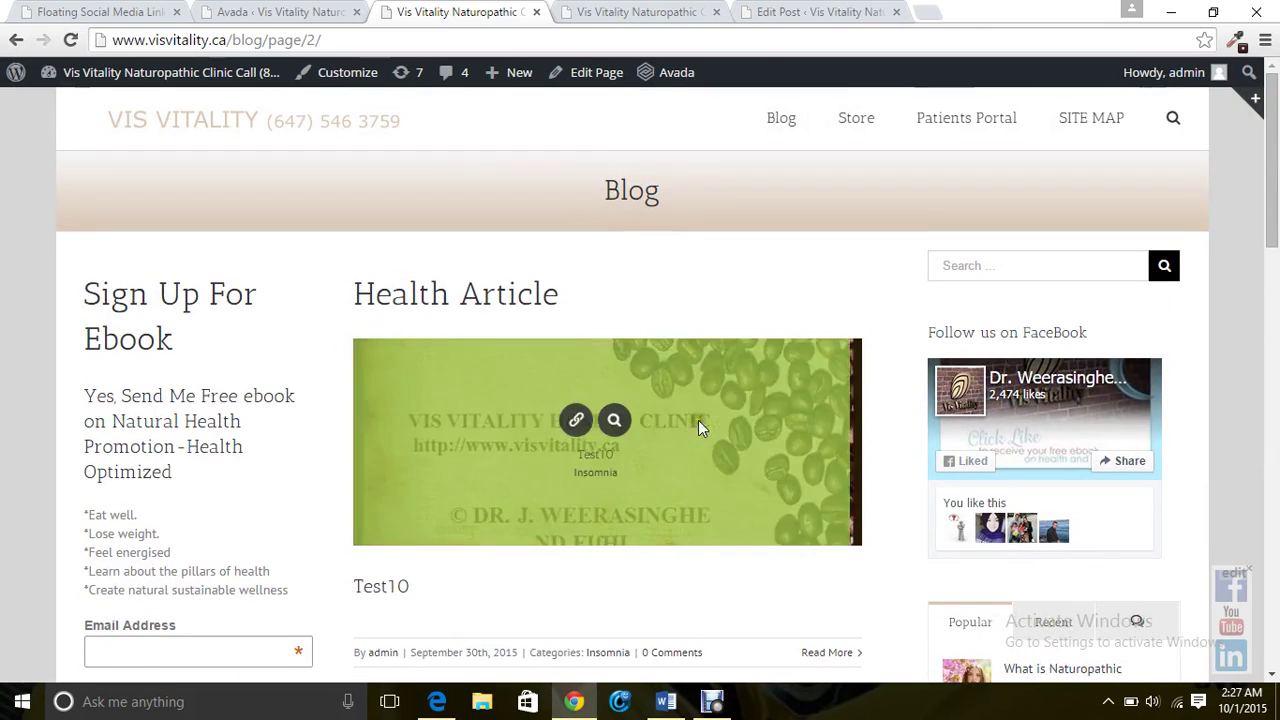
click(713, 700)
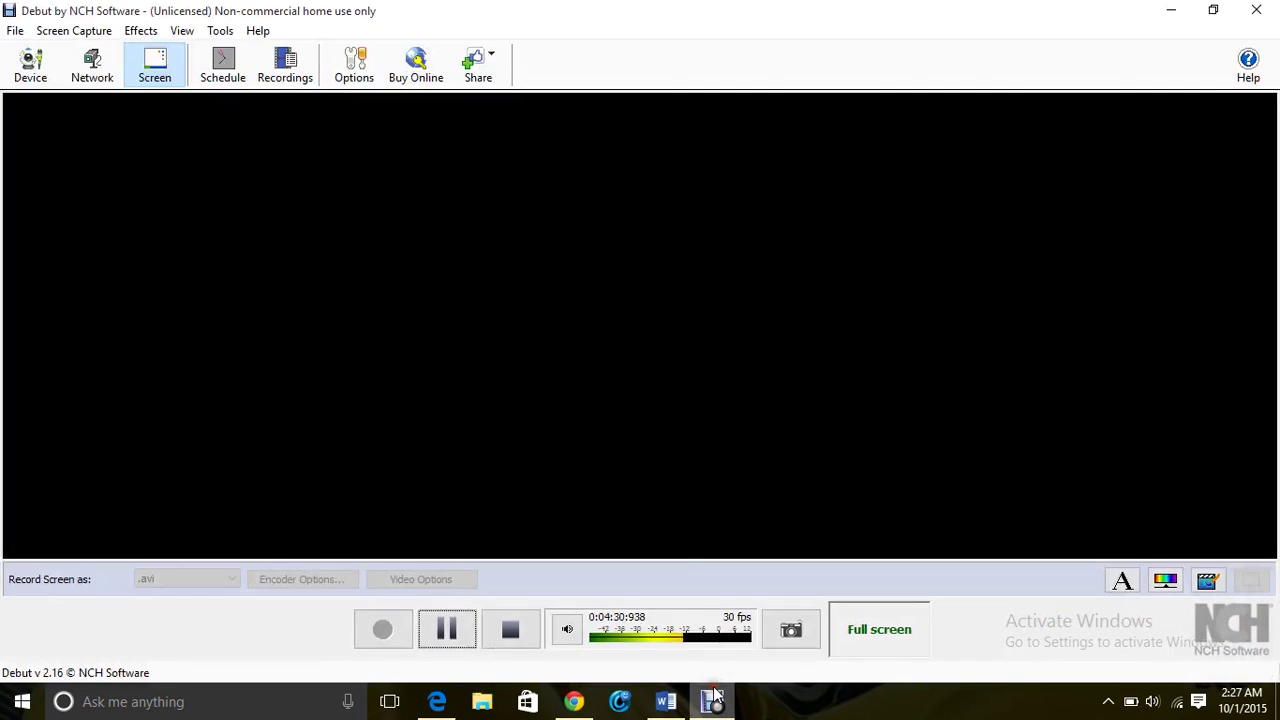